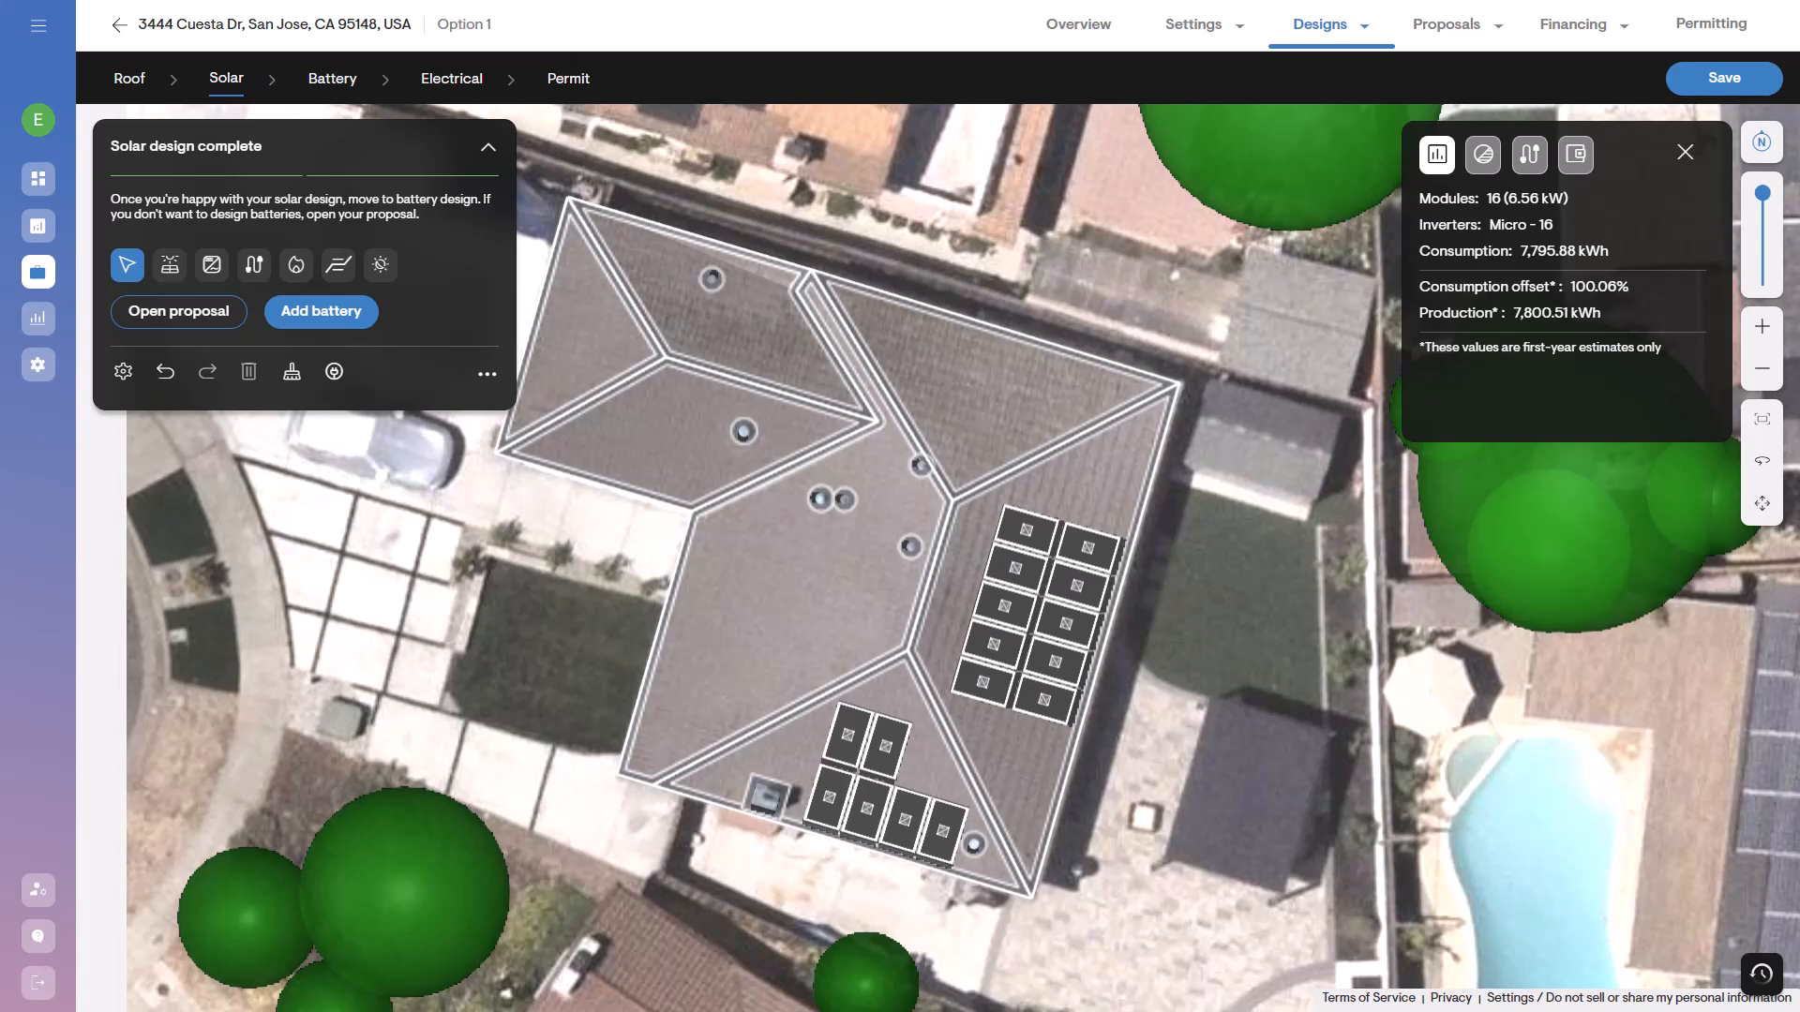
# Proceed to the electrical design despite the unstrung panels and string all modules with Auto stringing.
pyautogui.scroll(-2, 849, 881)
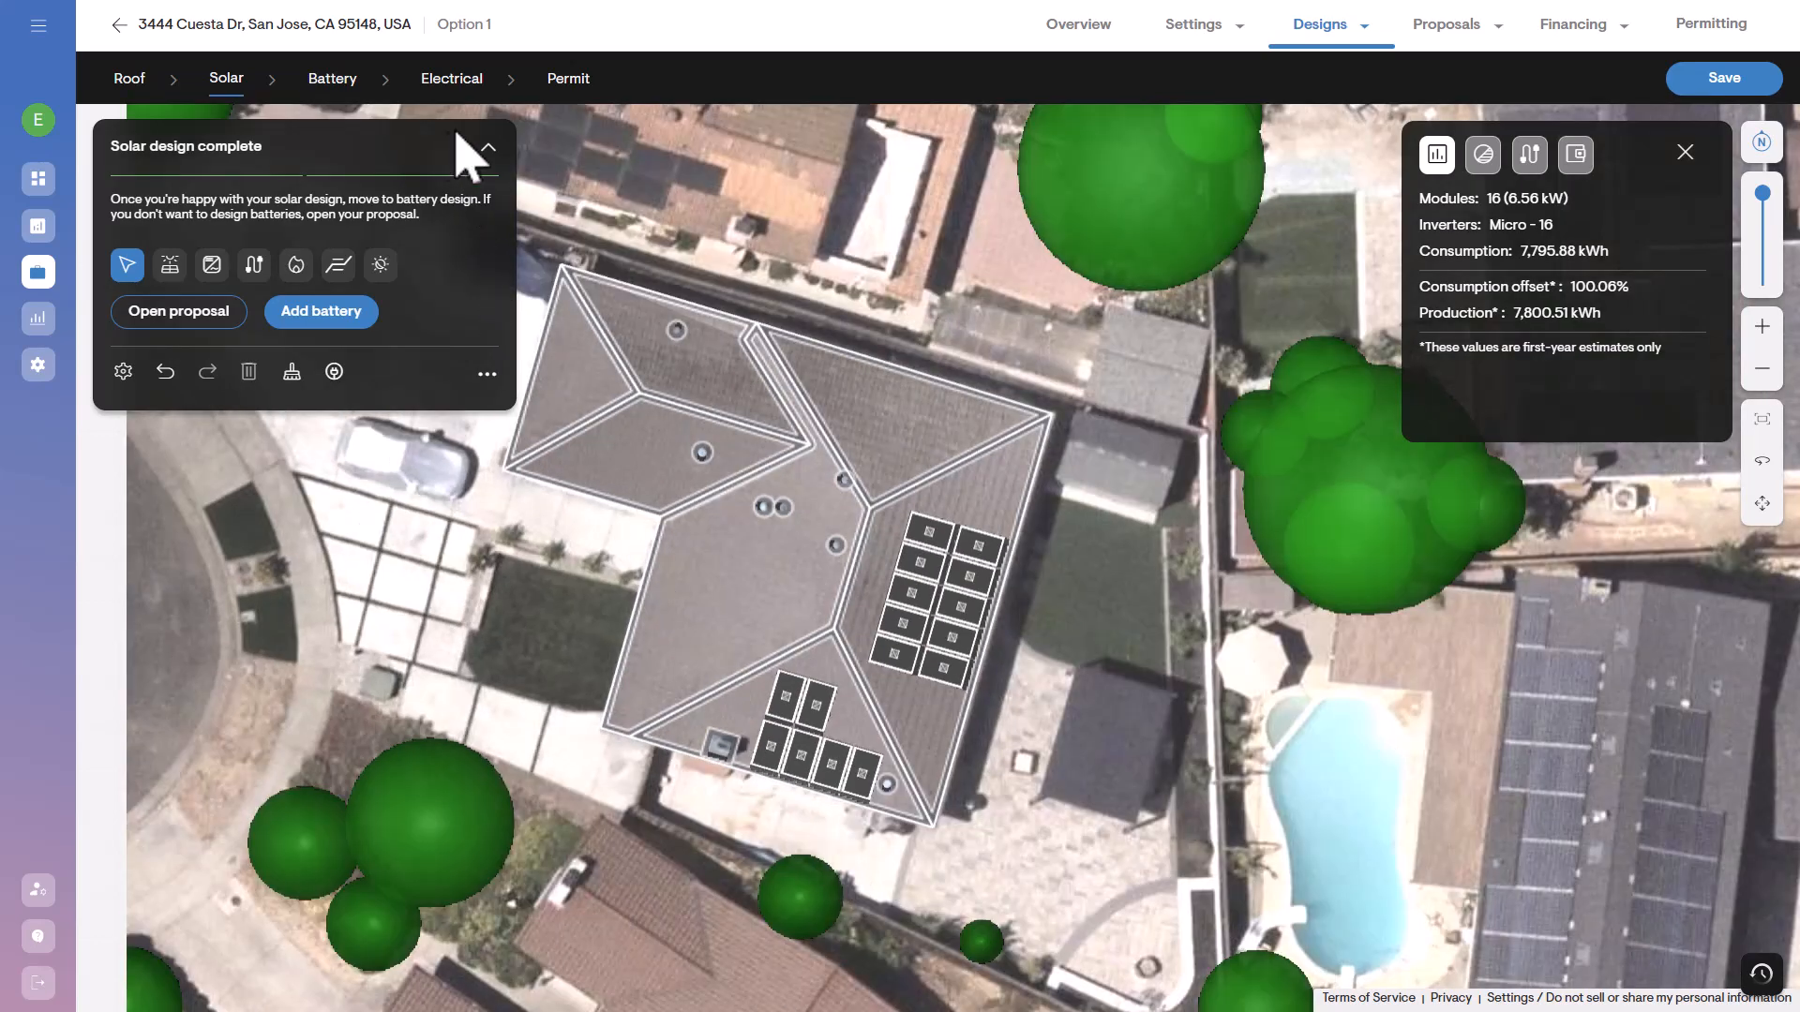
pyautogui.click(451, 81)
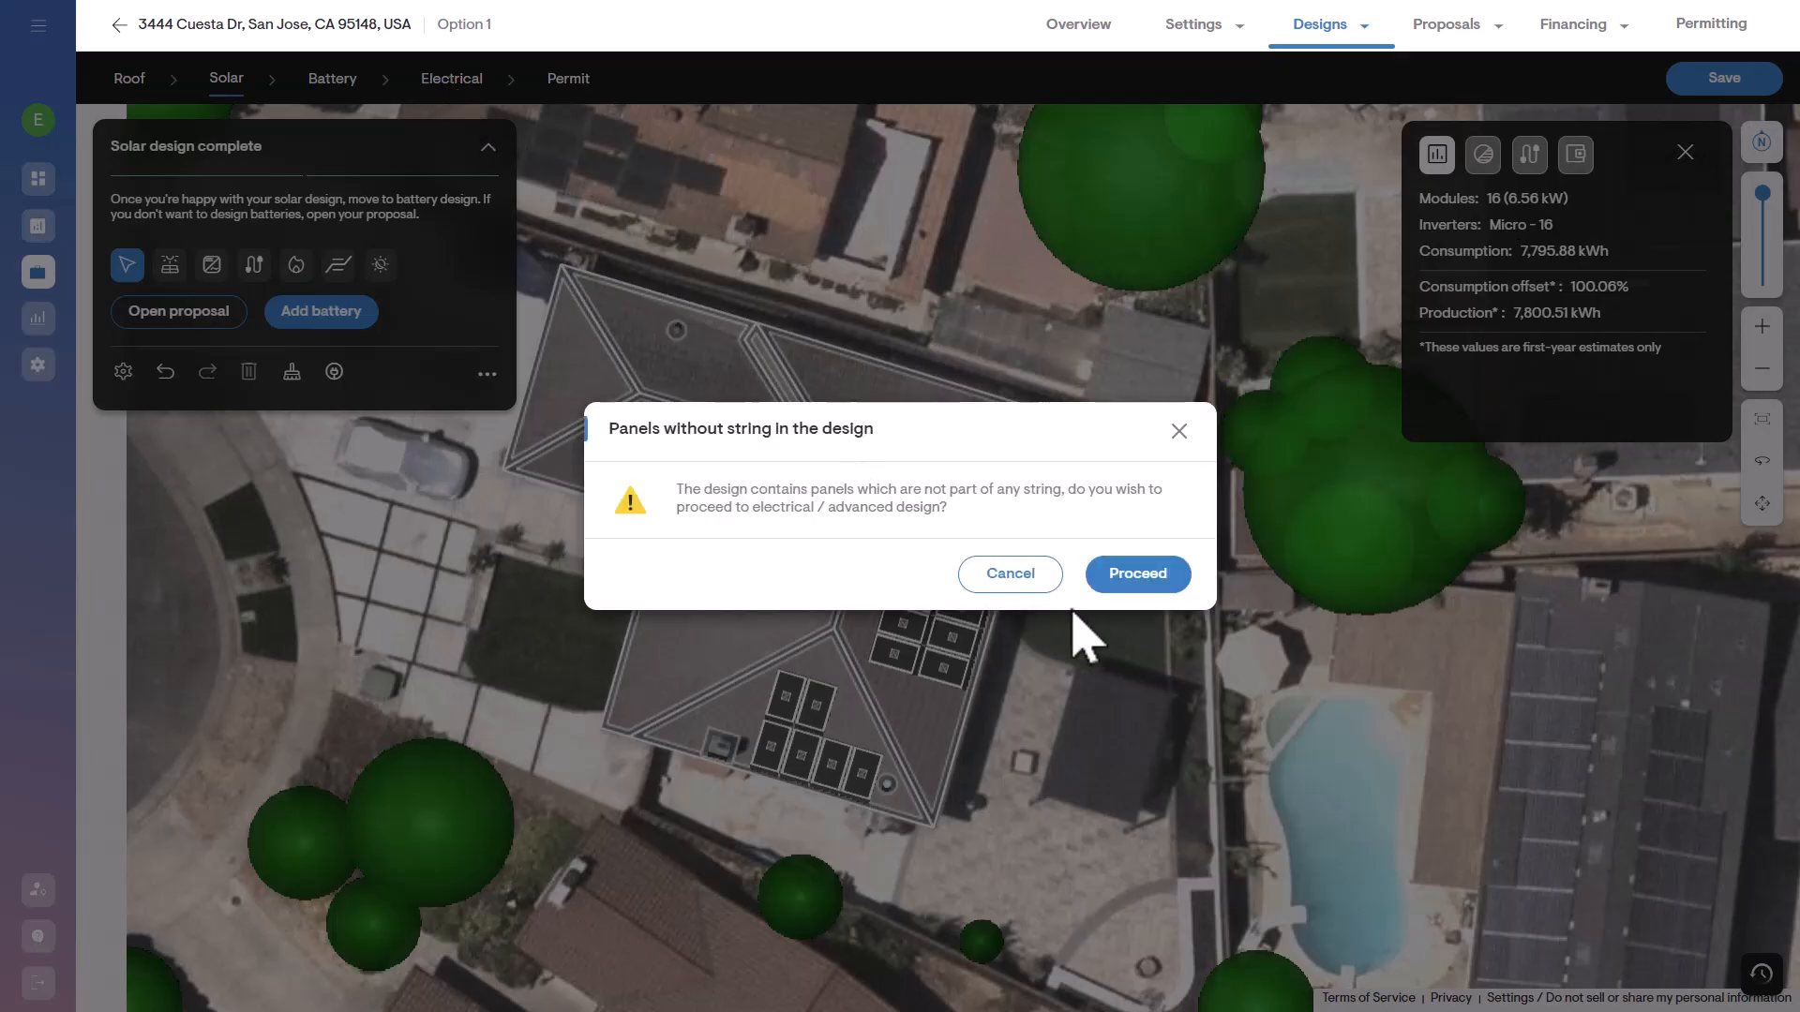
pyautogui.click(1136, 574)
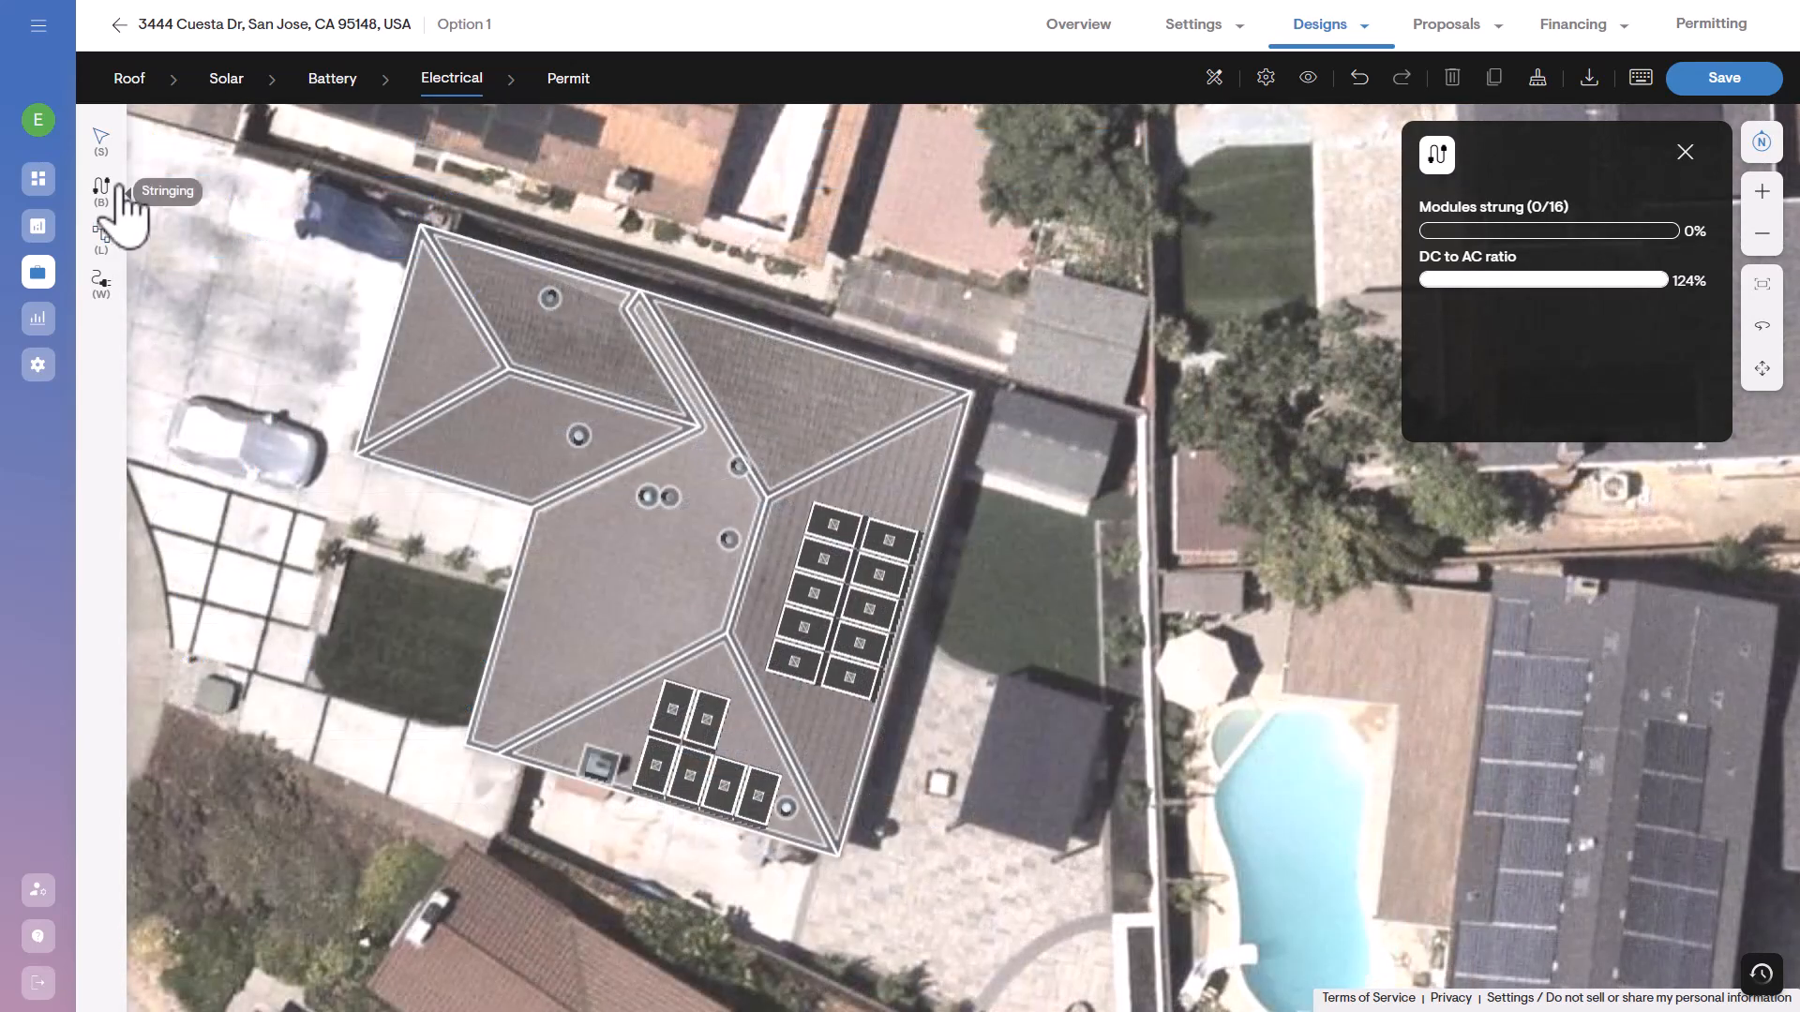
pyautogui.moveTo(121, 192)
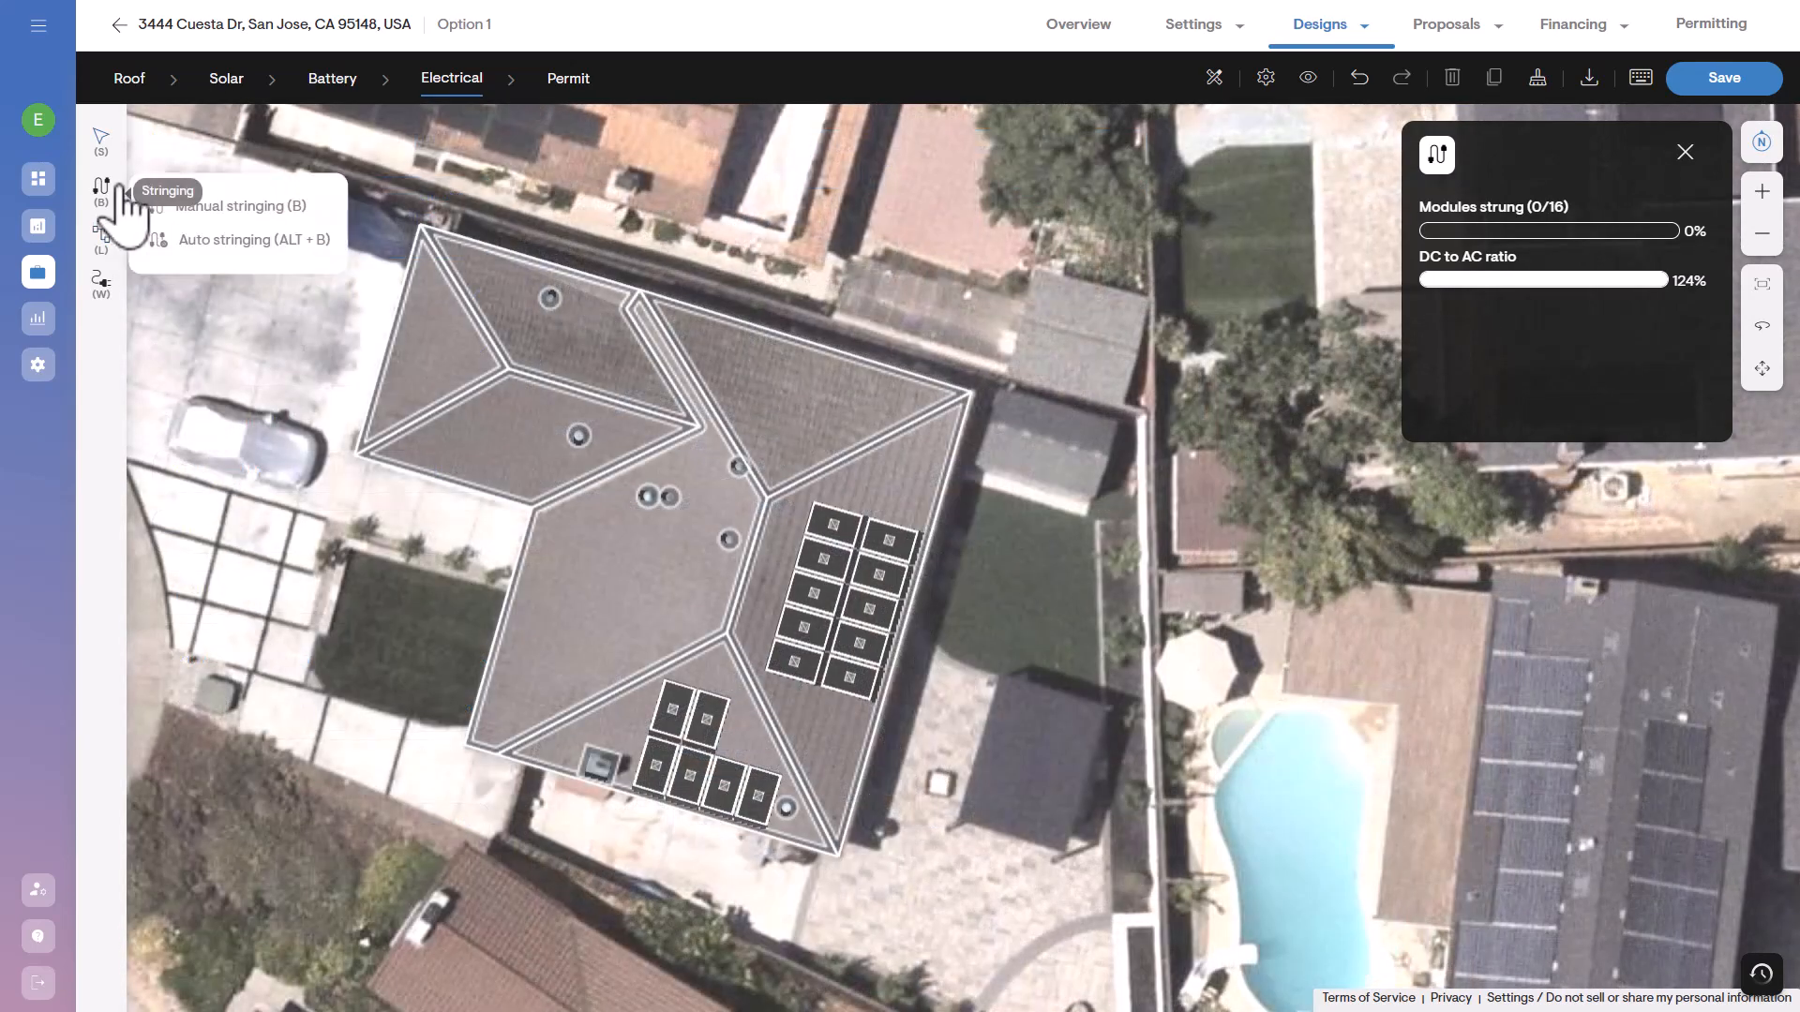
pyautogui.click(308, 240)
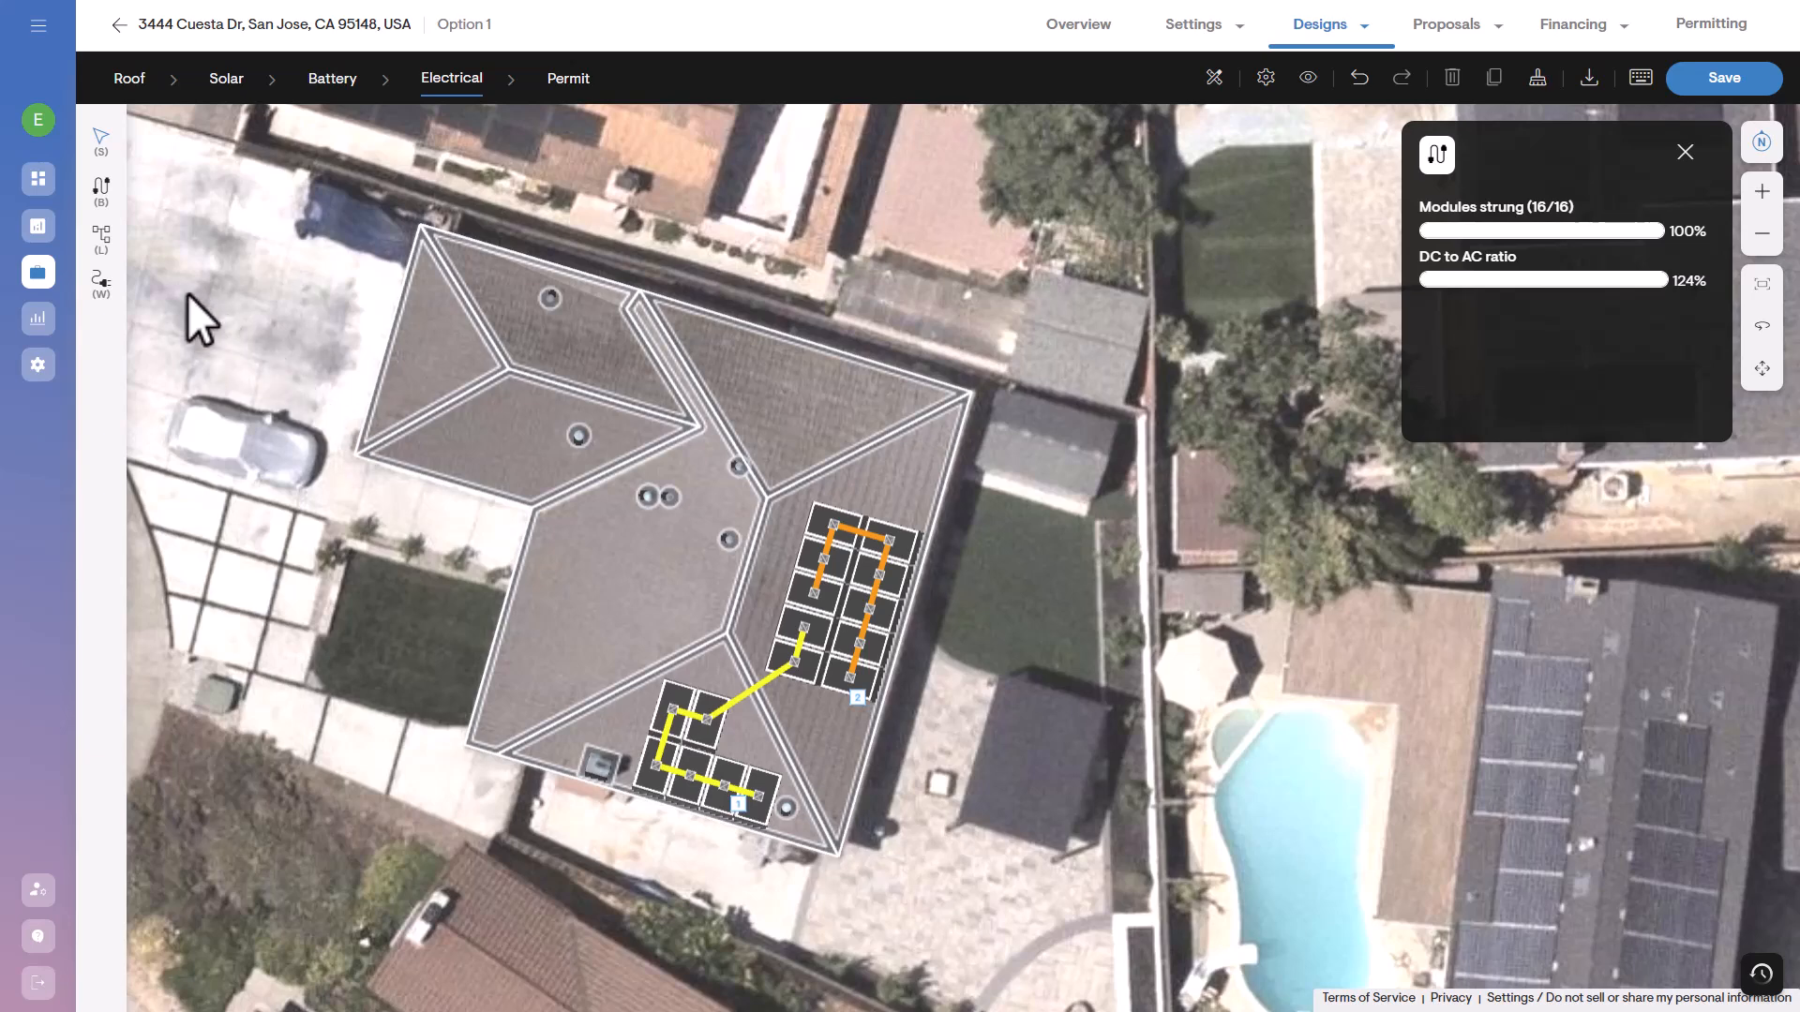
# Add an AC junction box to the line diagram, placed on the roof between the two panel groups.
pyautogui.click(101, 237)
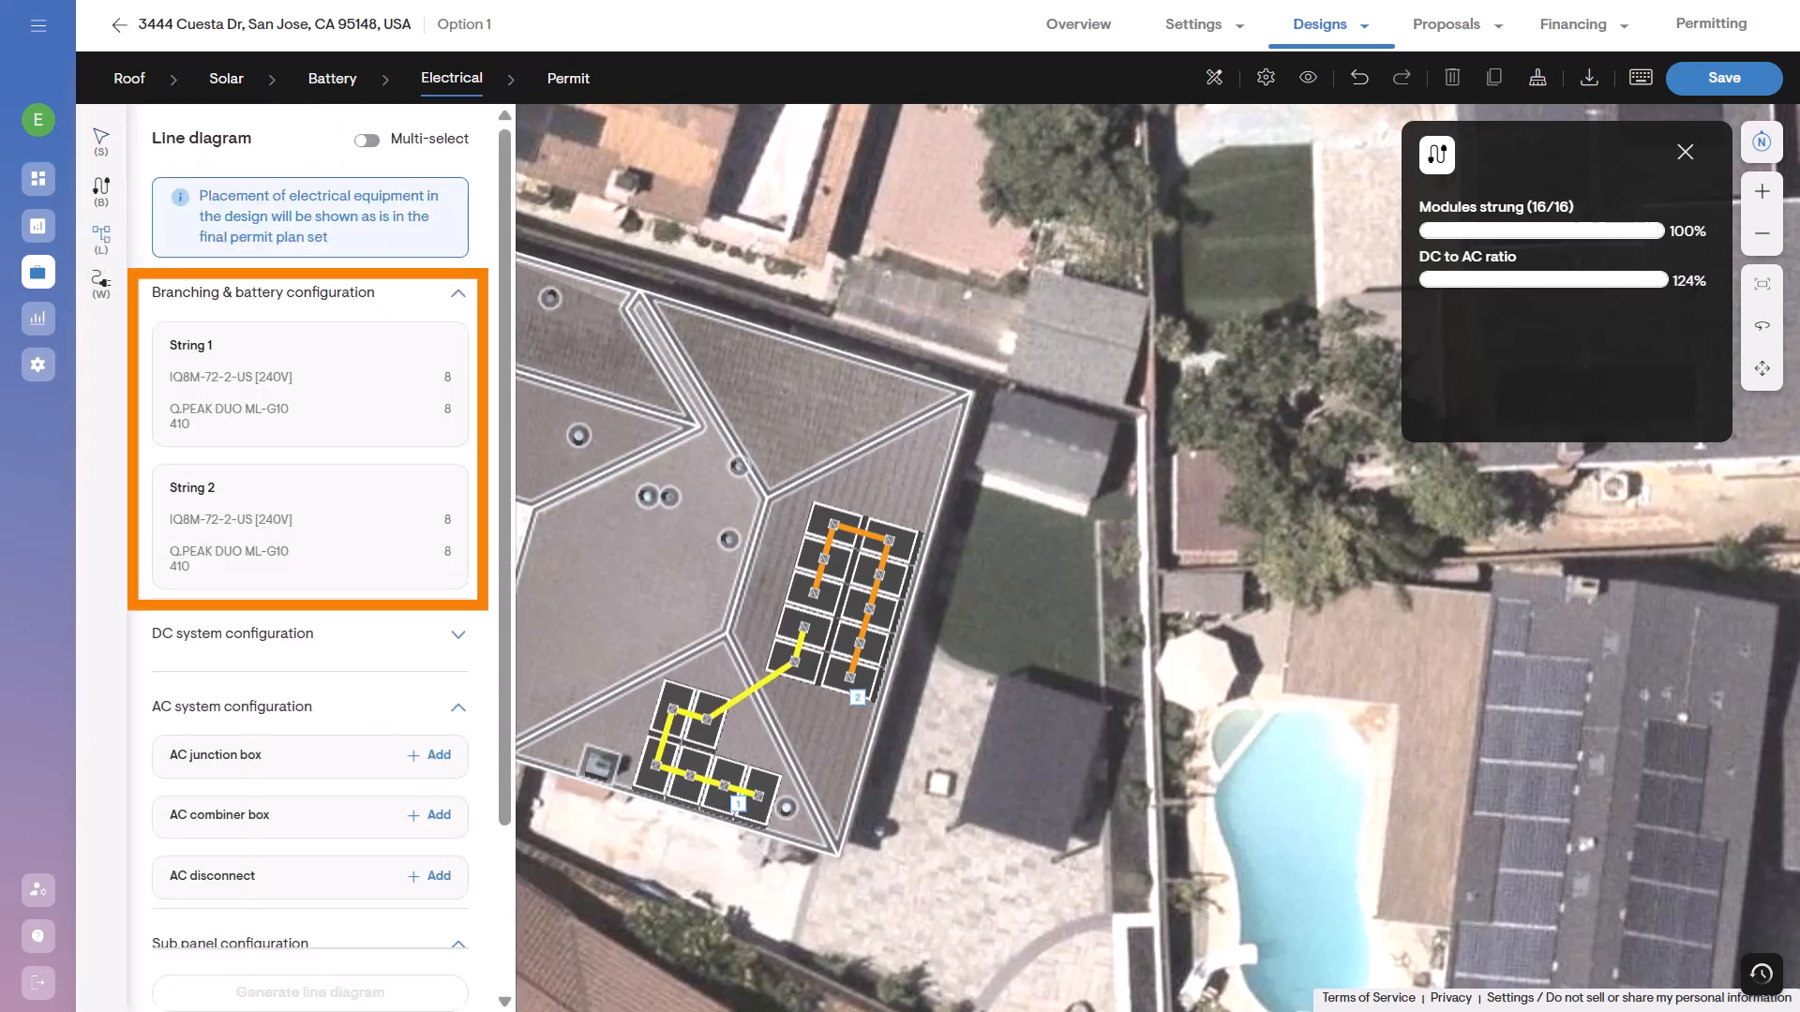
pyautogui.moveTo(505, 478); pyautogui.dragTo(506, 627)
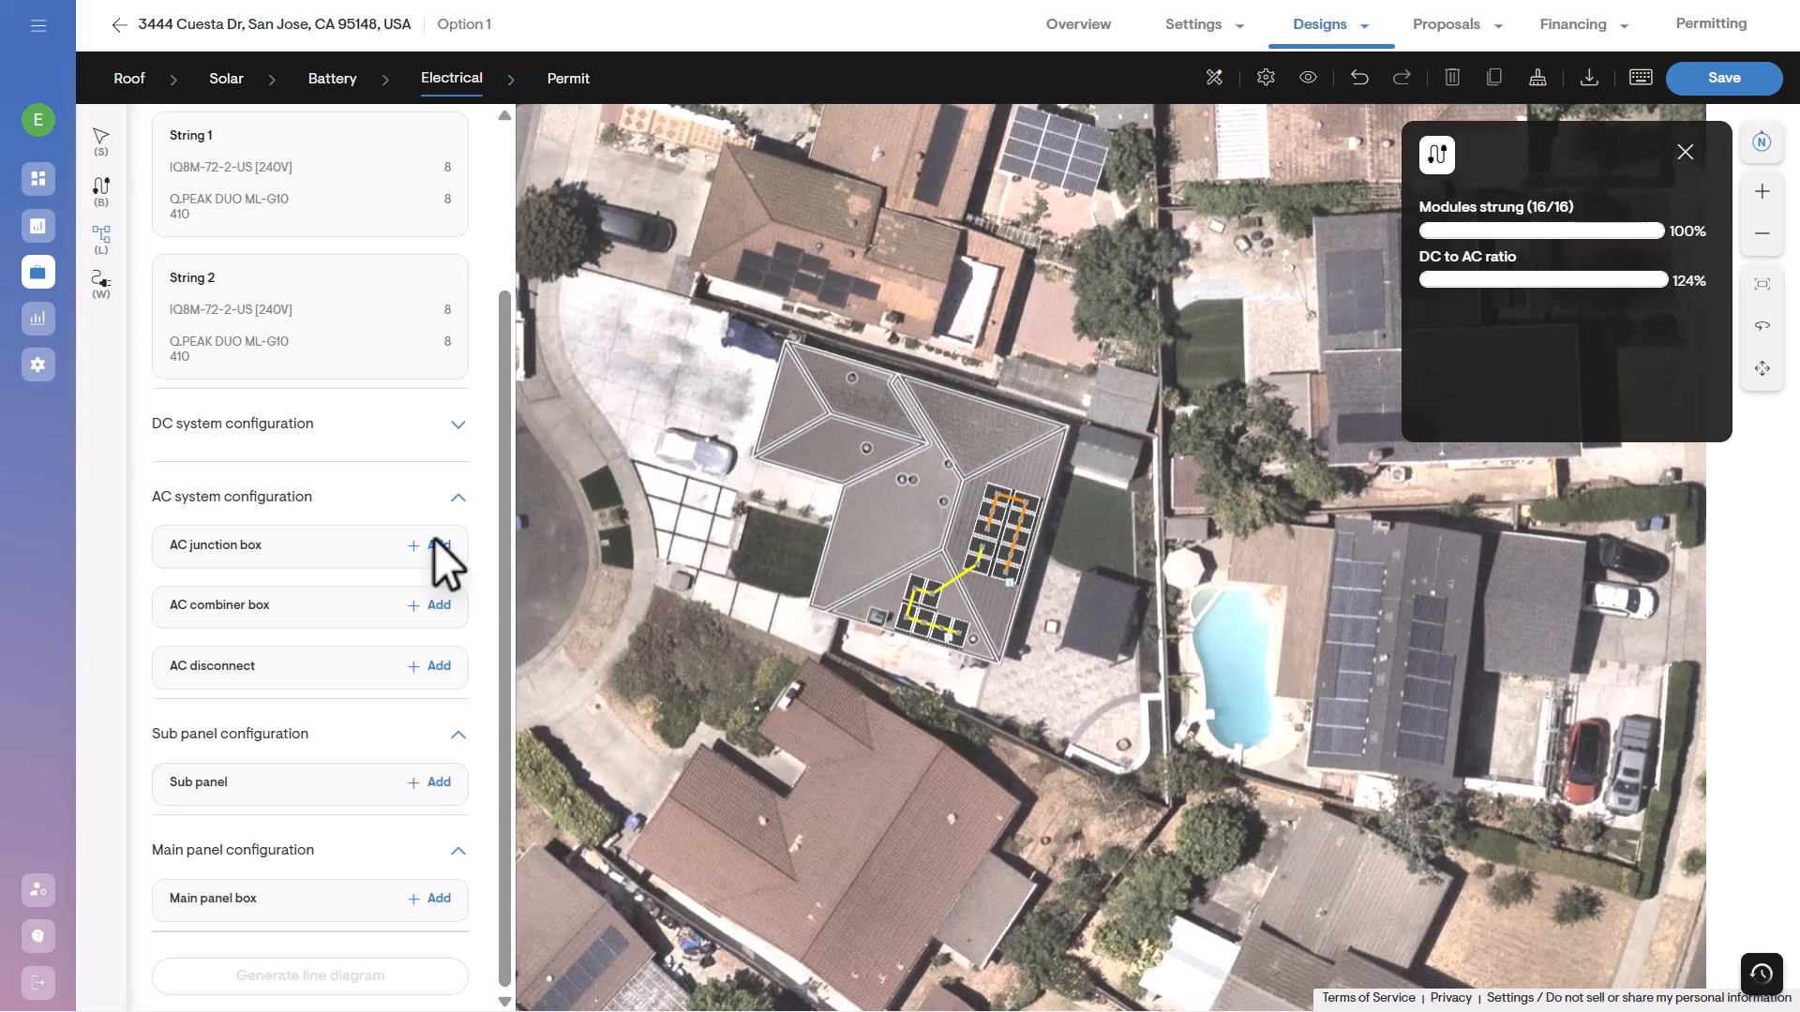
pyautogui.click(434, 544)
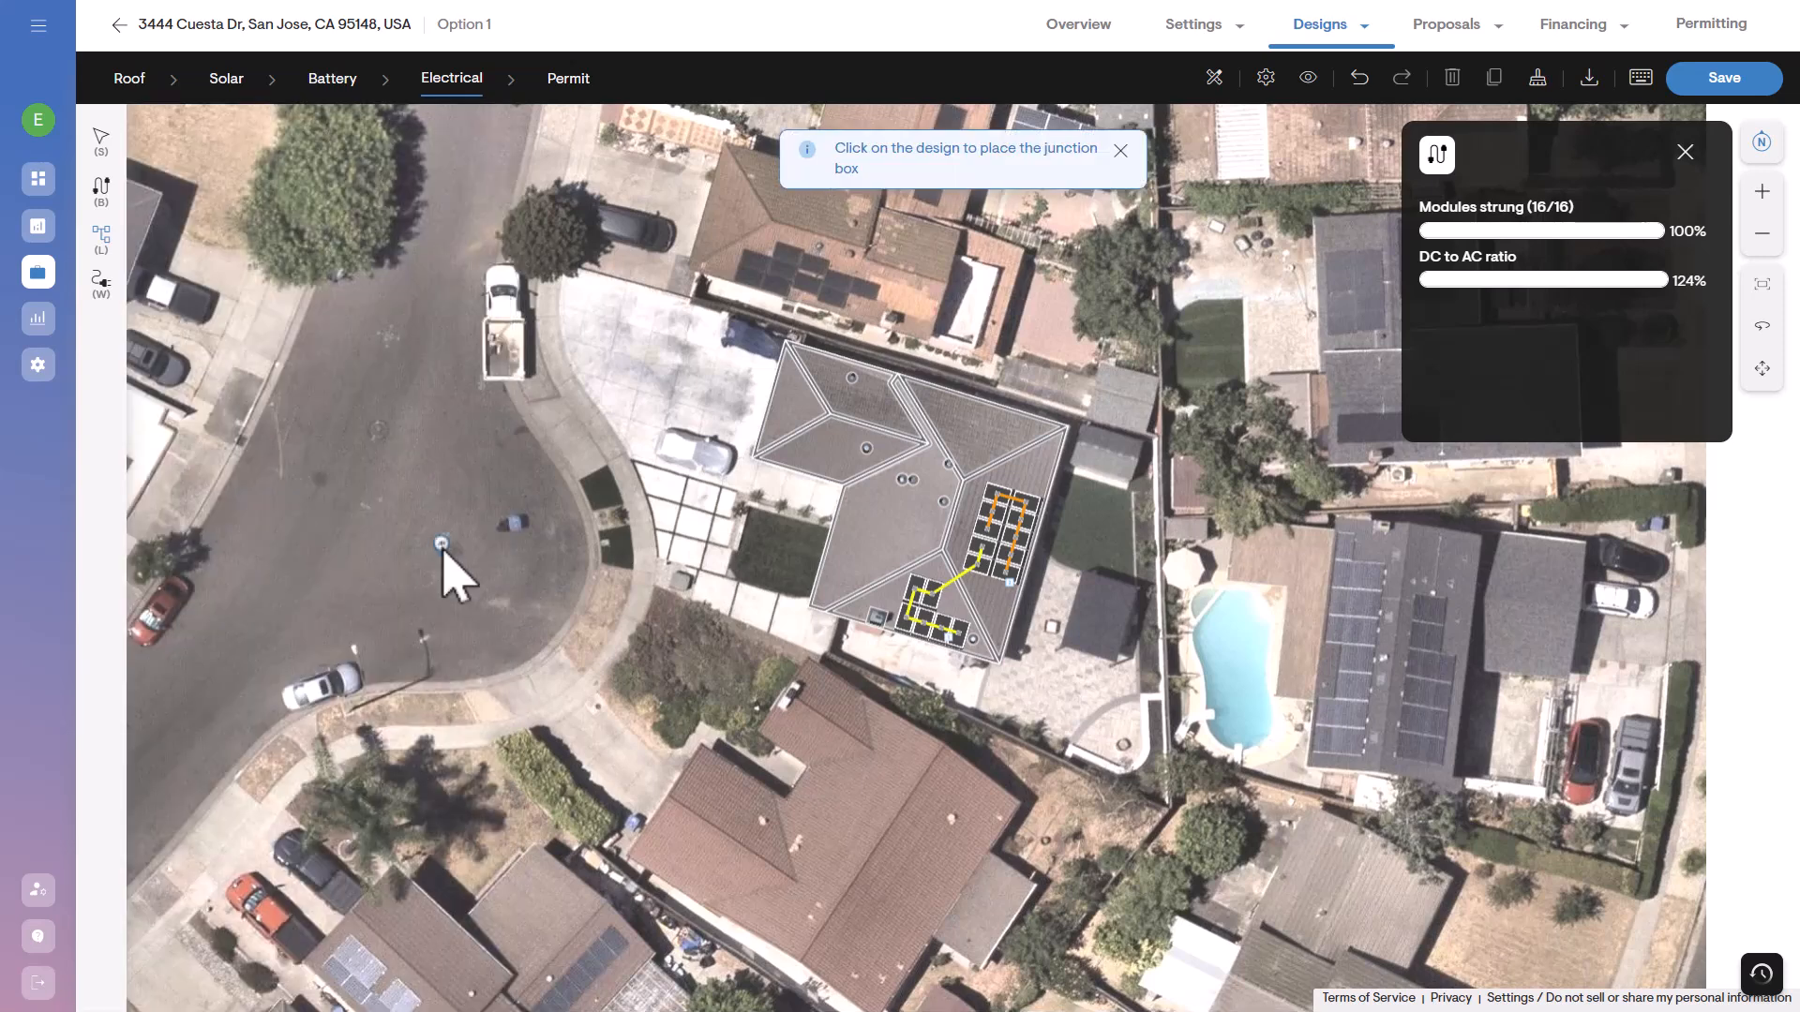
pyautogui.scroll(5, 956, 611)
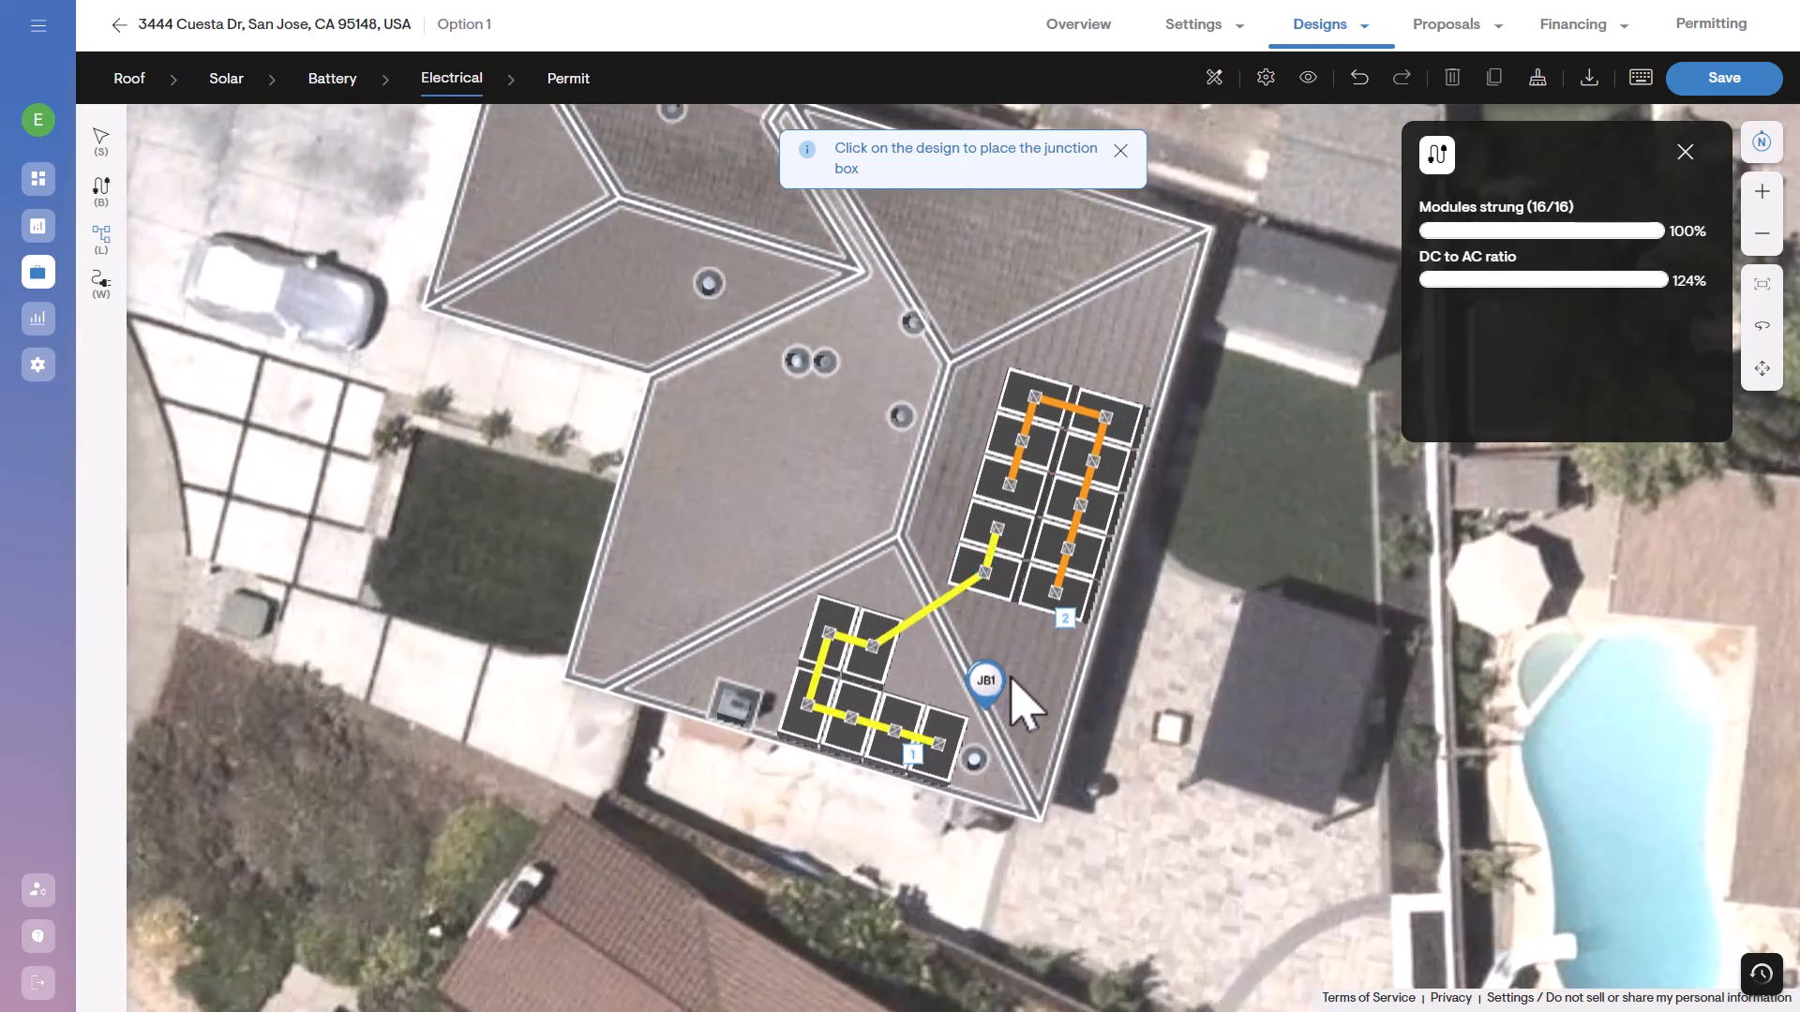
pyautogui.click(1018, 651)
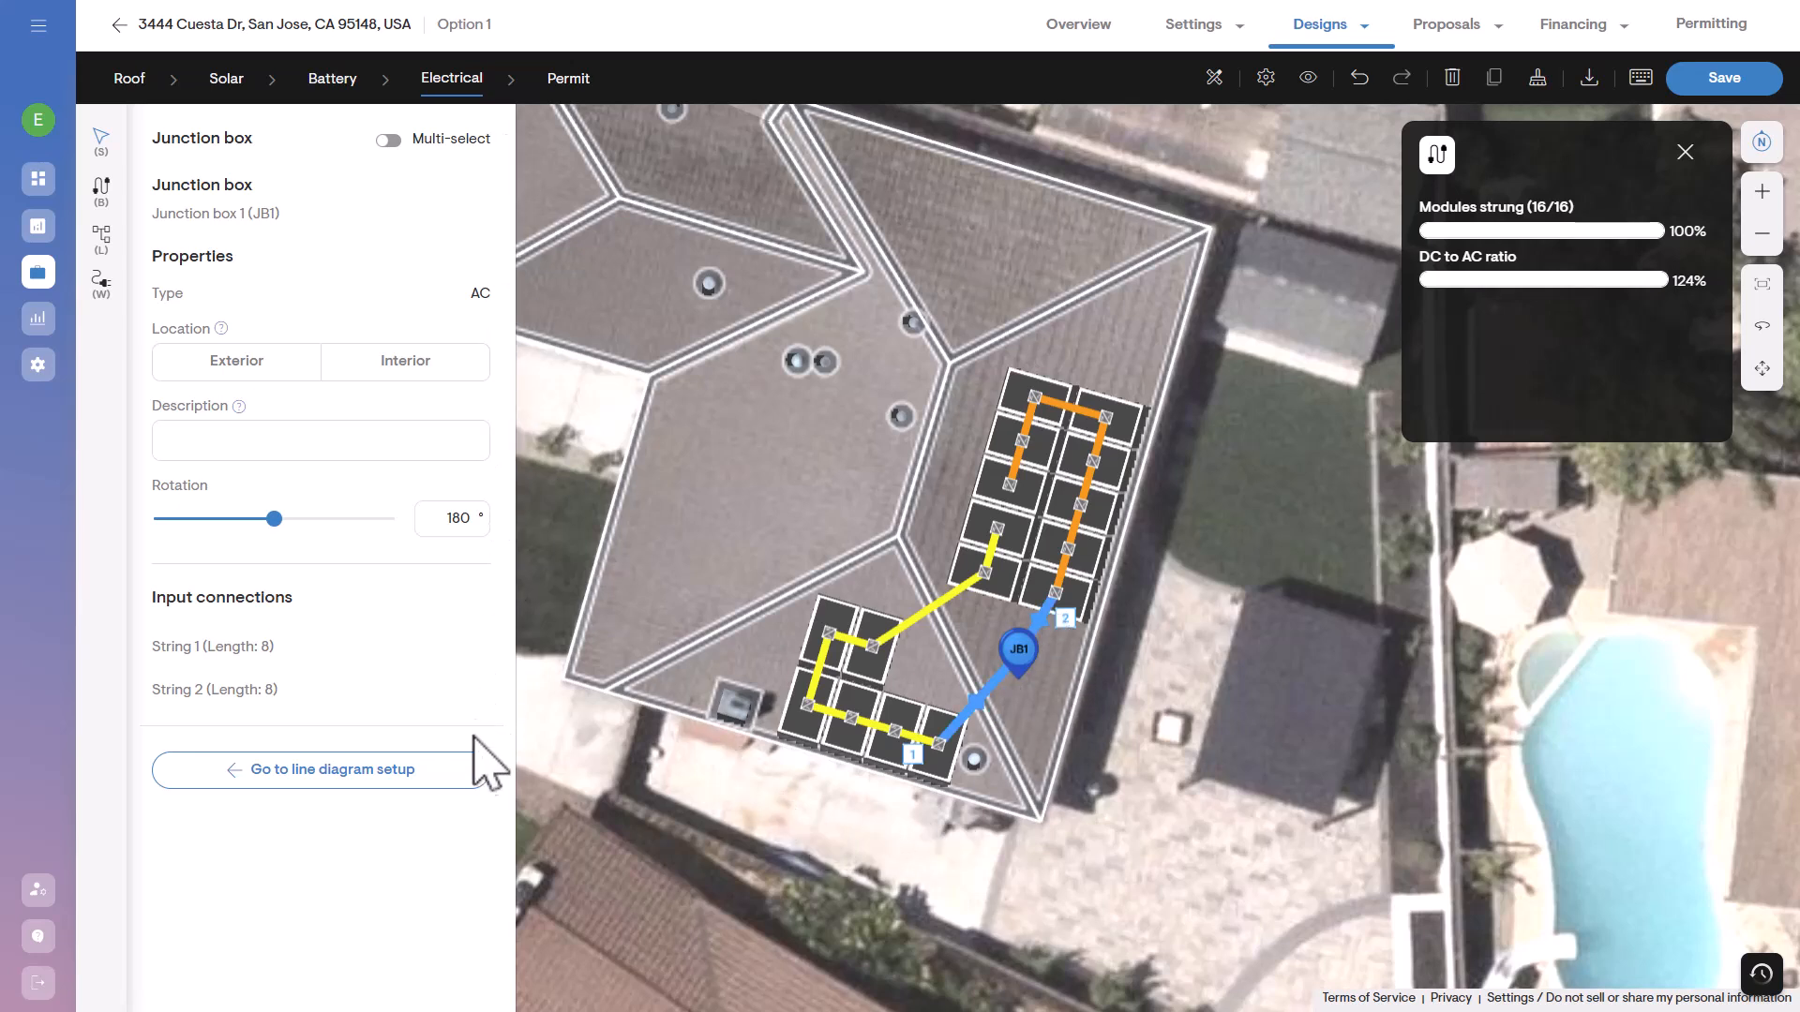
pyautogui.click(293, 786)
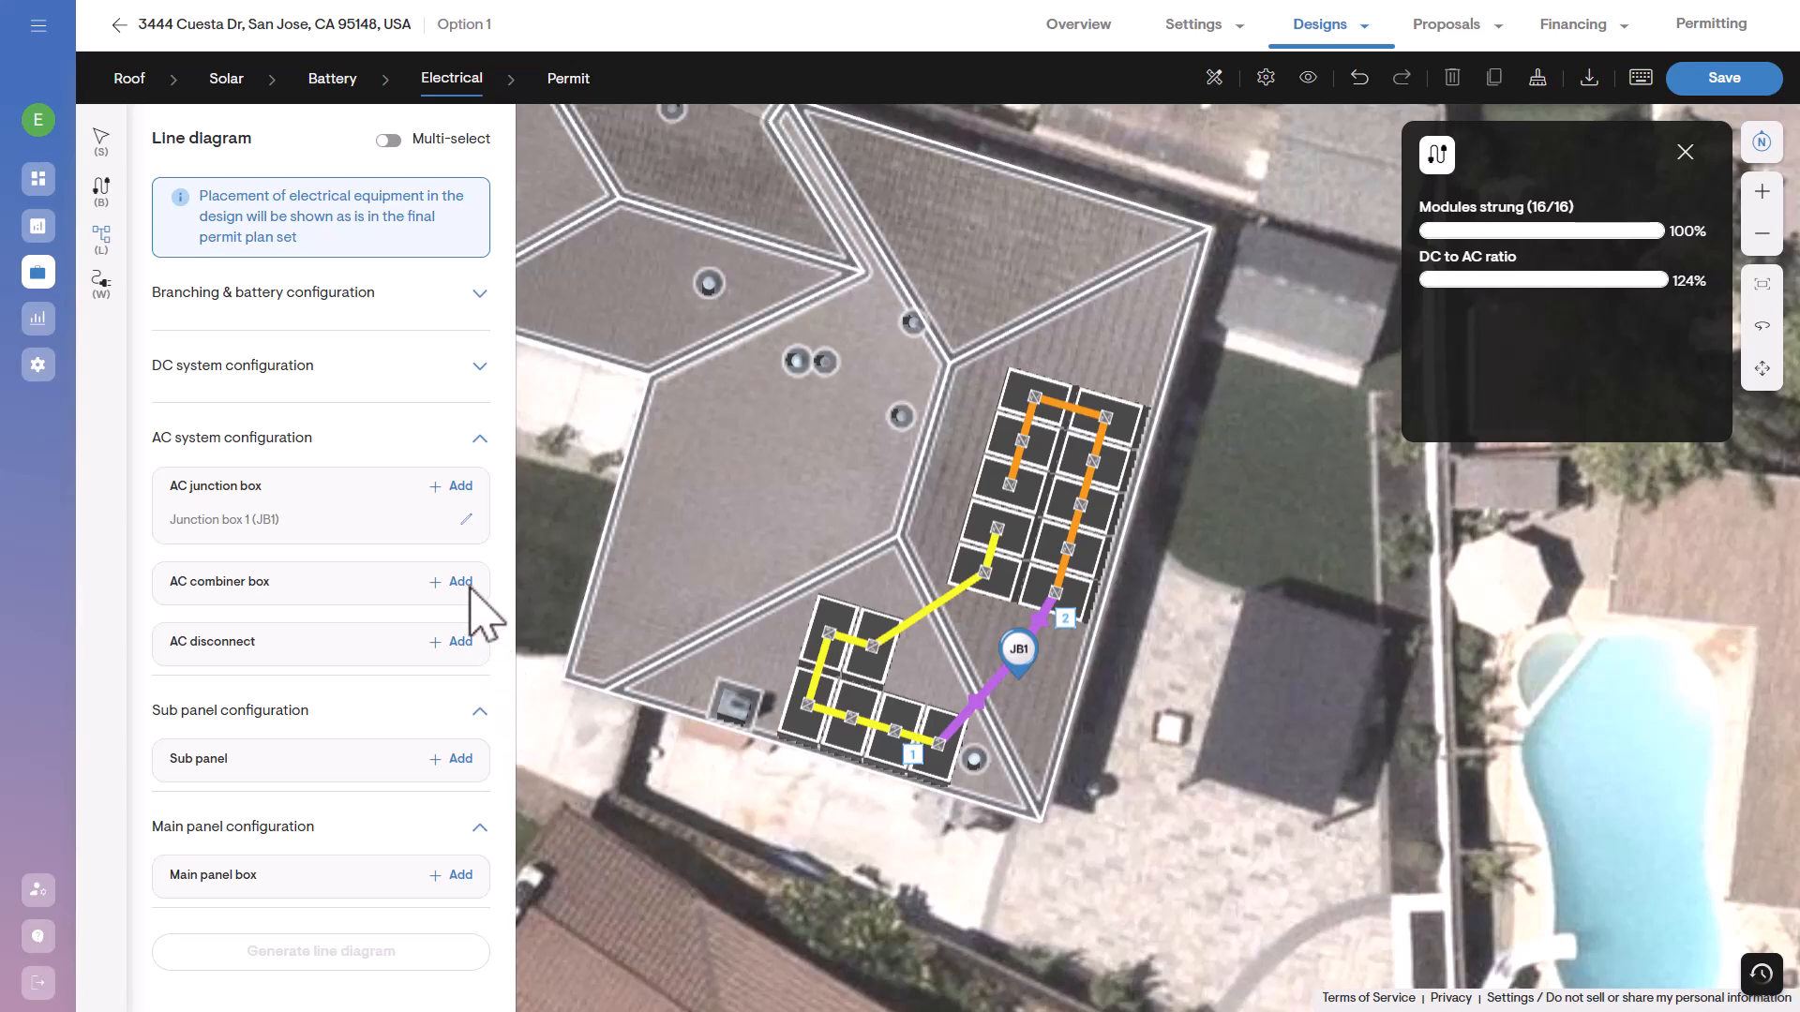
# Add an AC combiner box just outside the roof edge, below and to the right of the junction box.
pyautogui.click(472, 595)
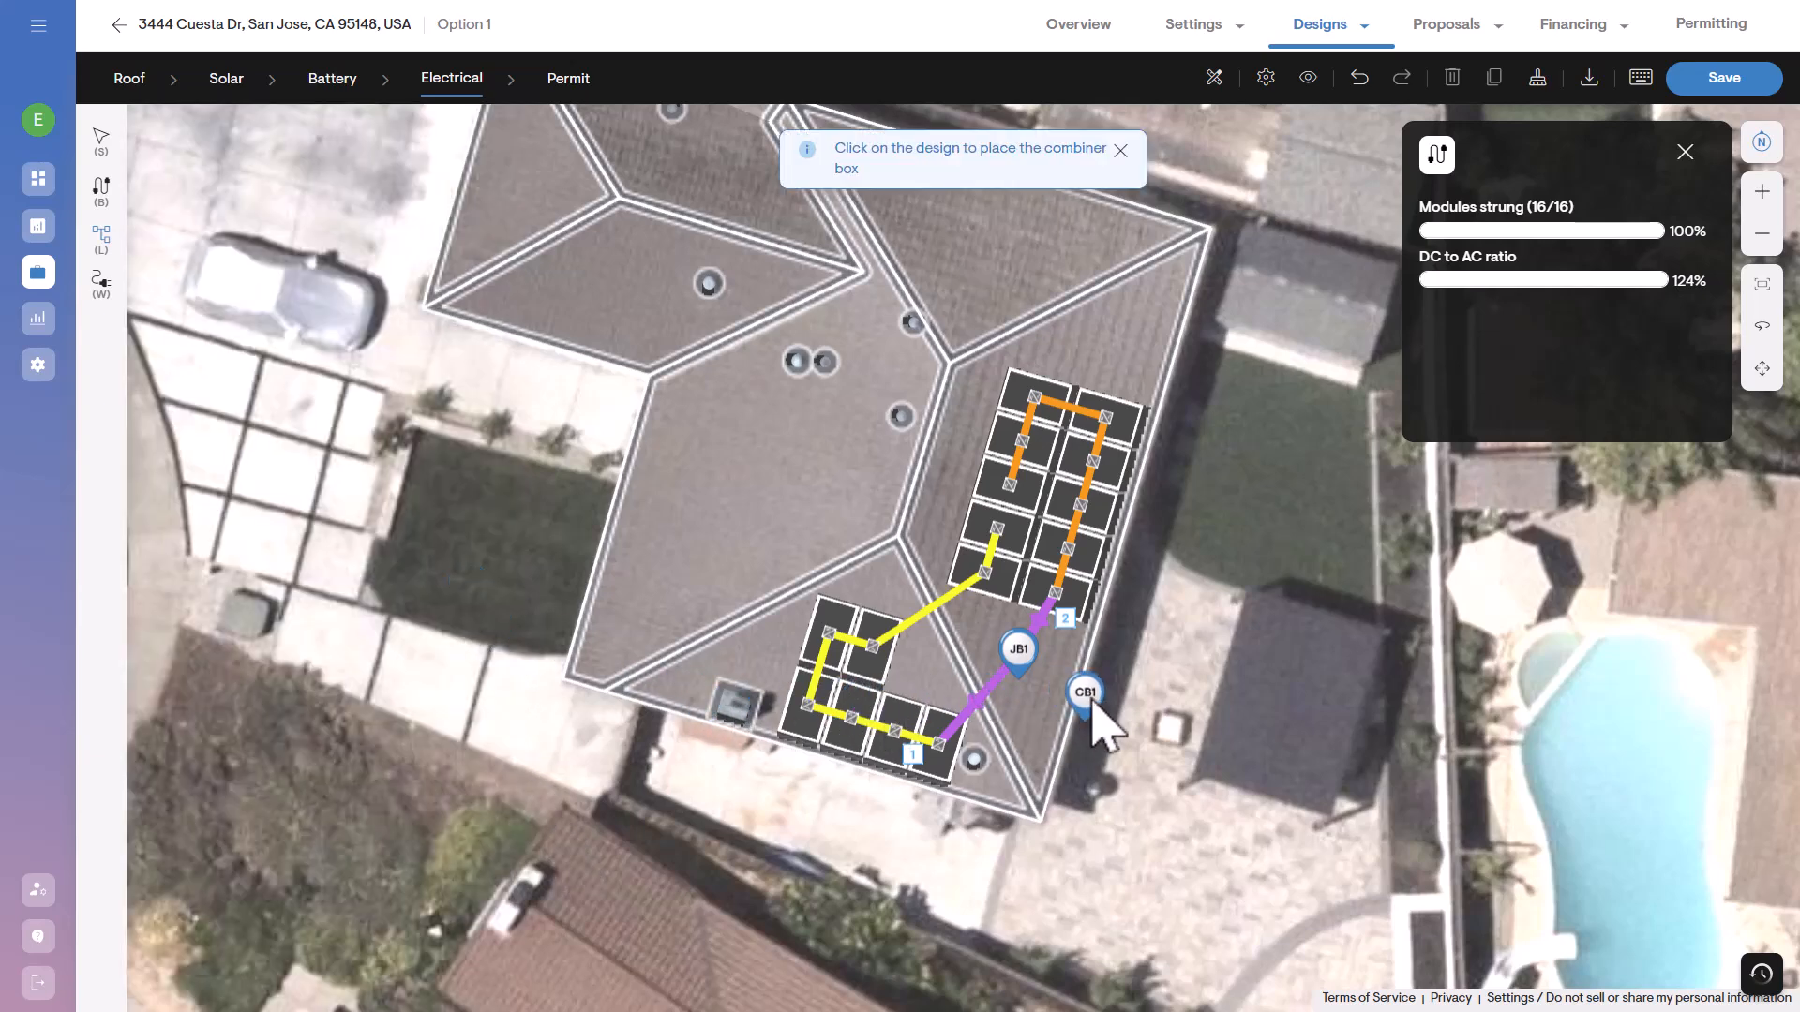
pyautogui.click(1088, 696)
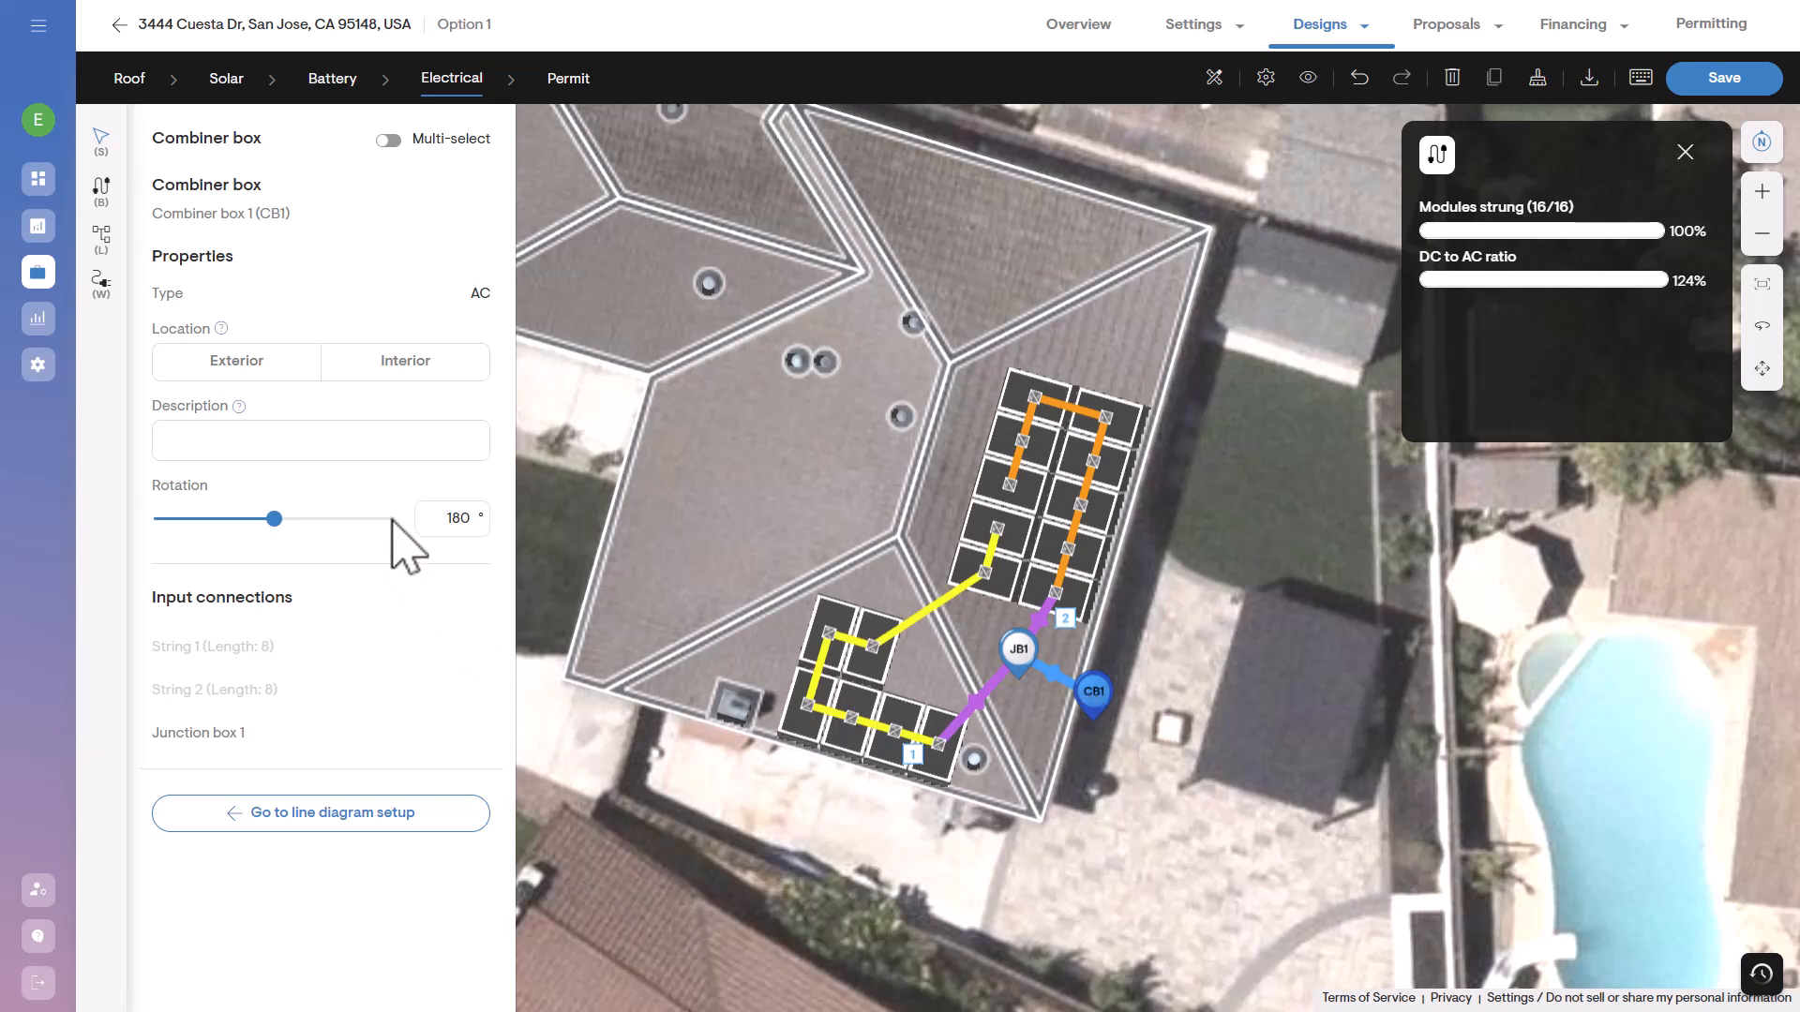
pyautogui.click(401, 837)
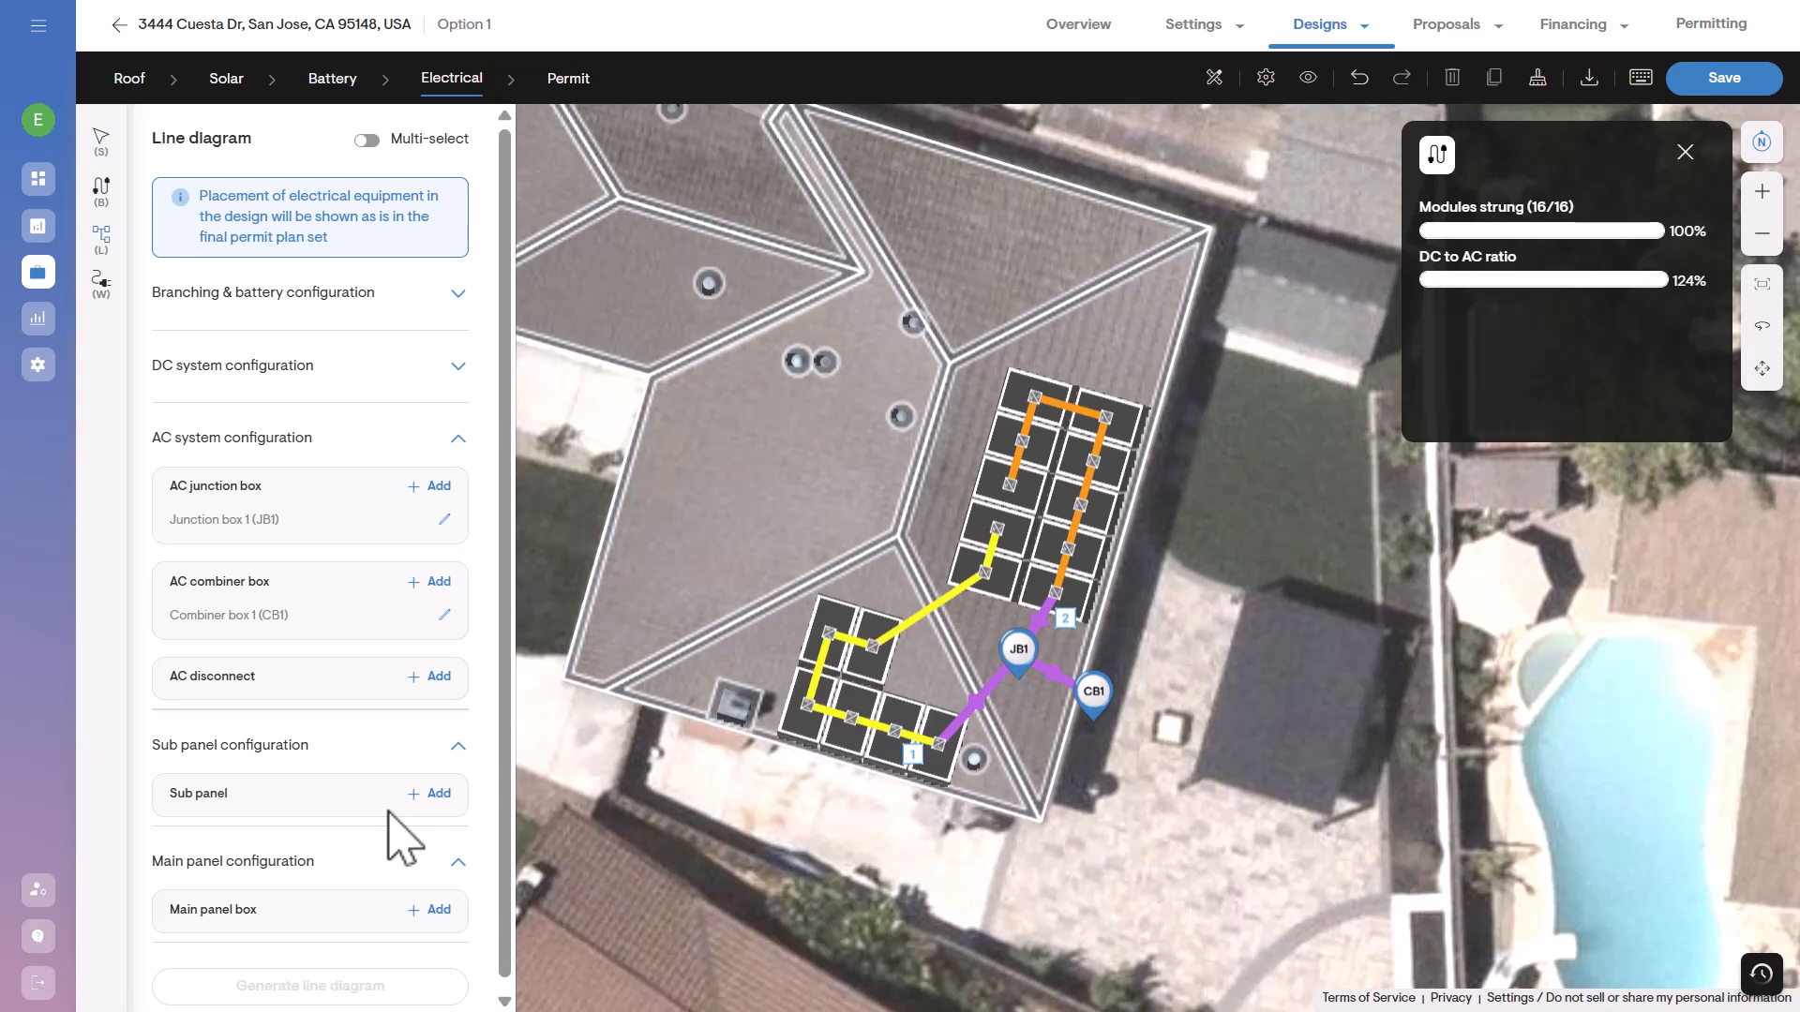
# Add an AC disconnect along the roof edge, directly below the combiner box.
pyautogui.click(438, 677)
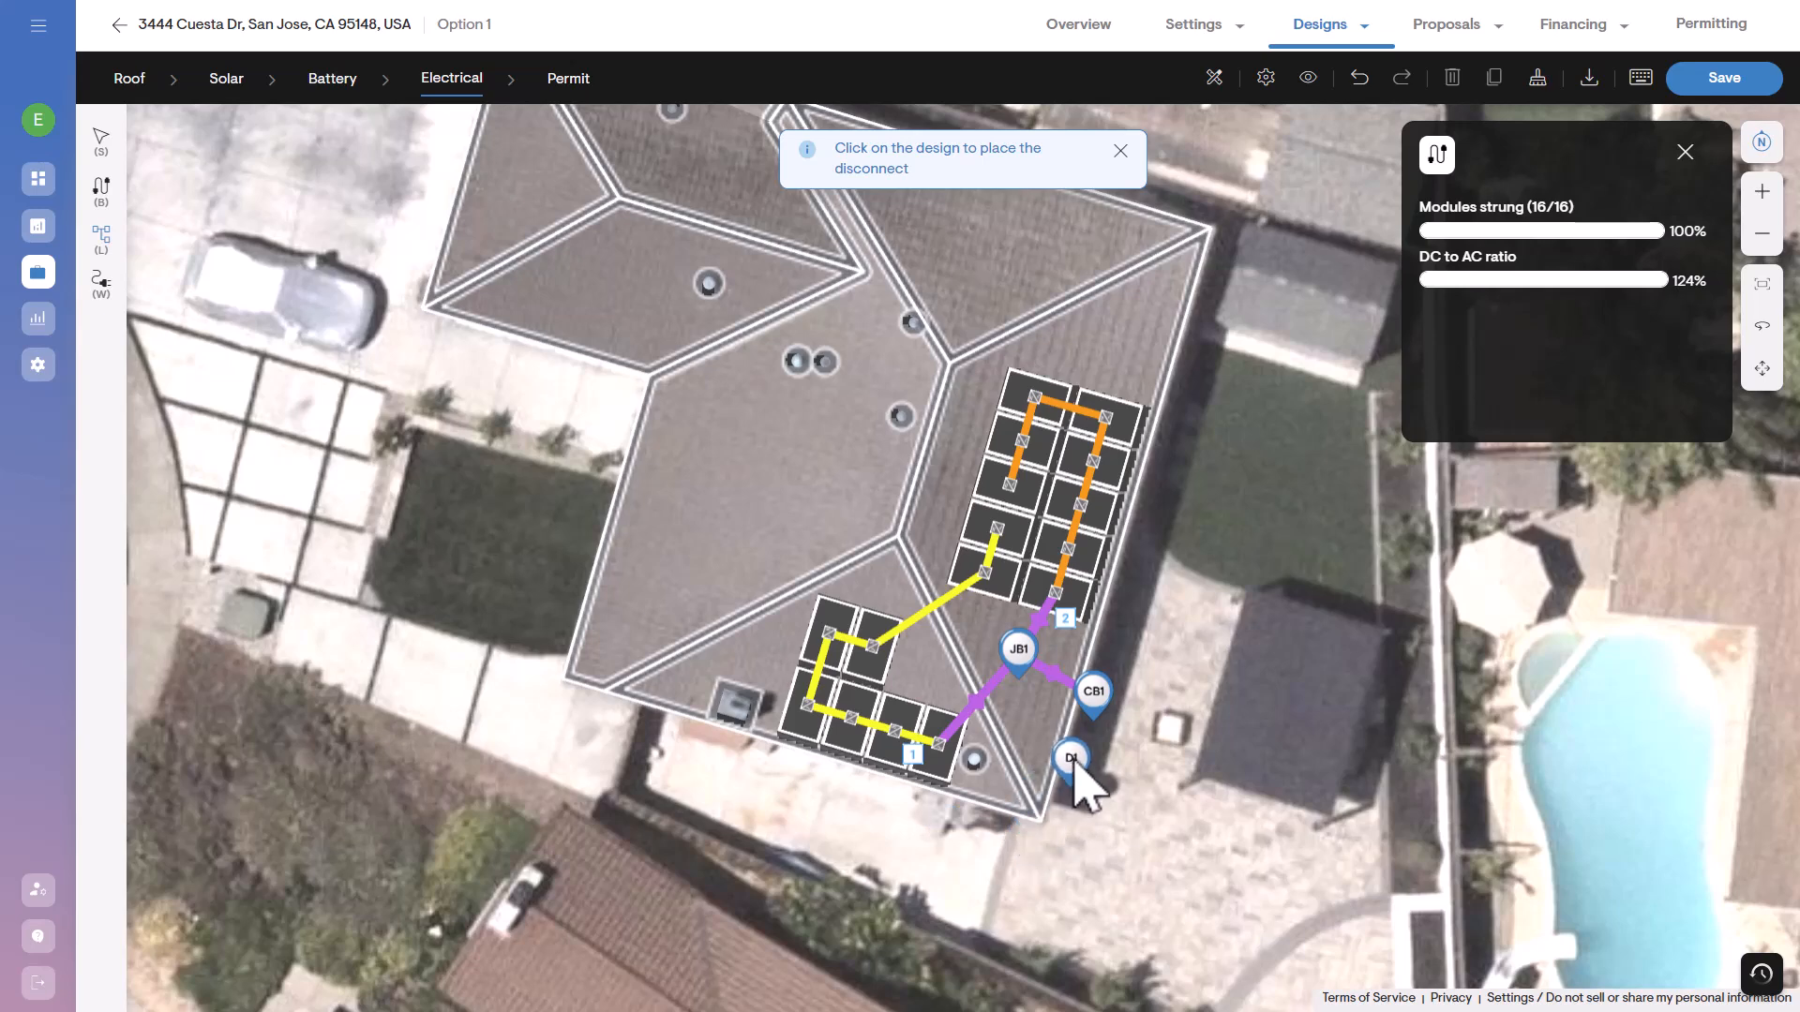
pyautogui.click(1078, 750)
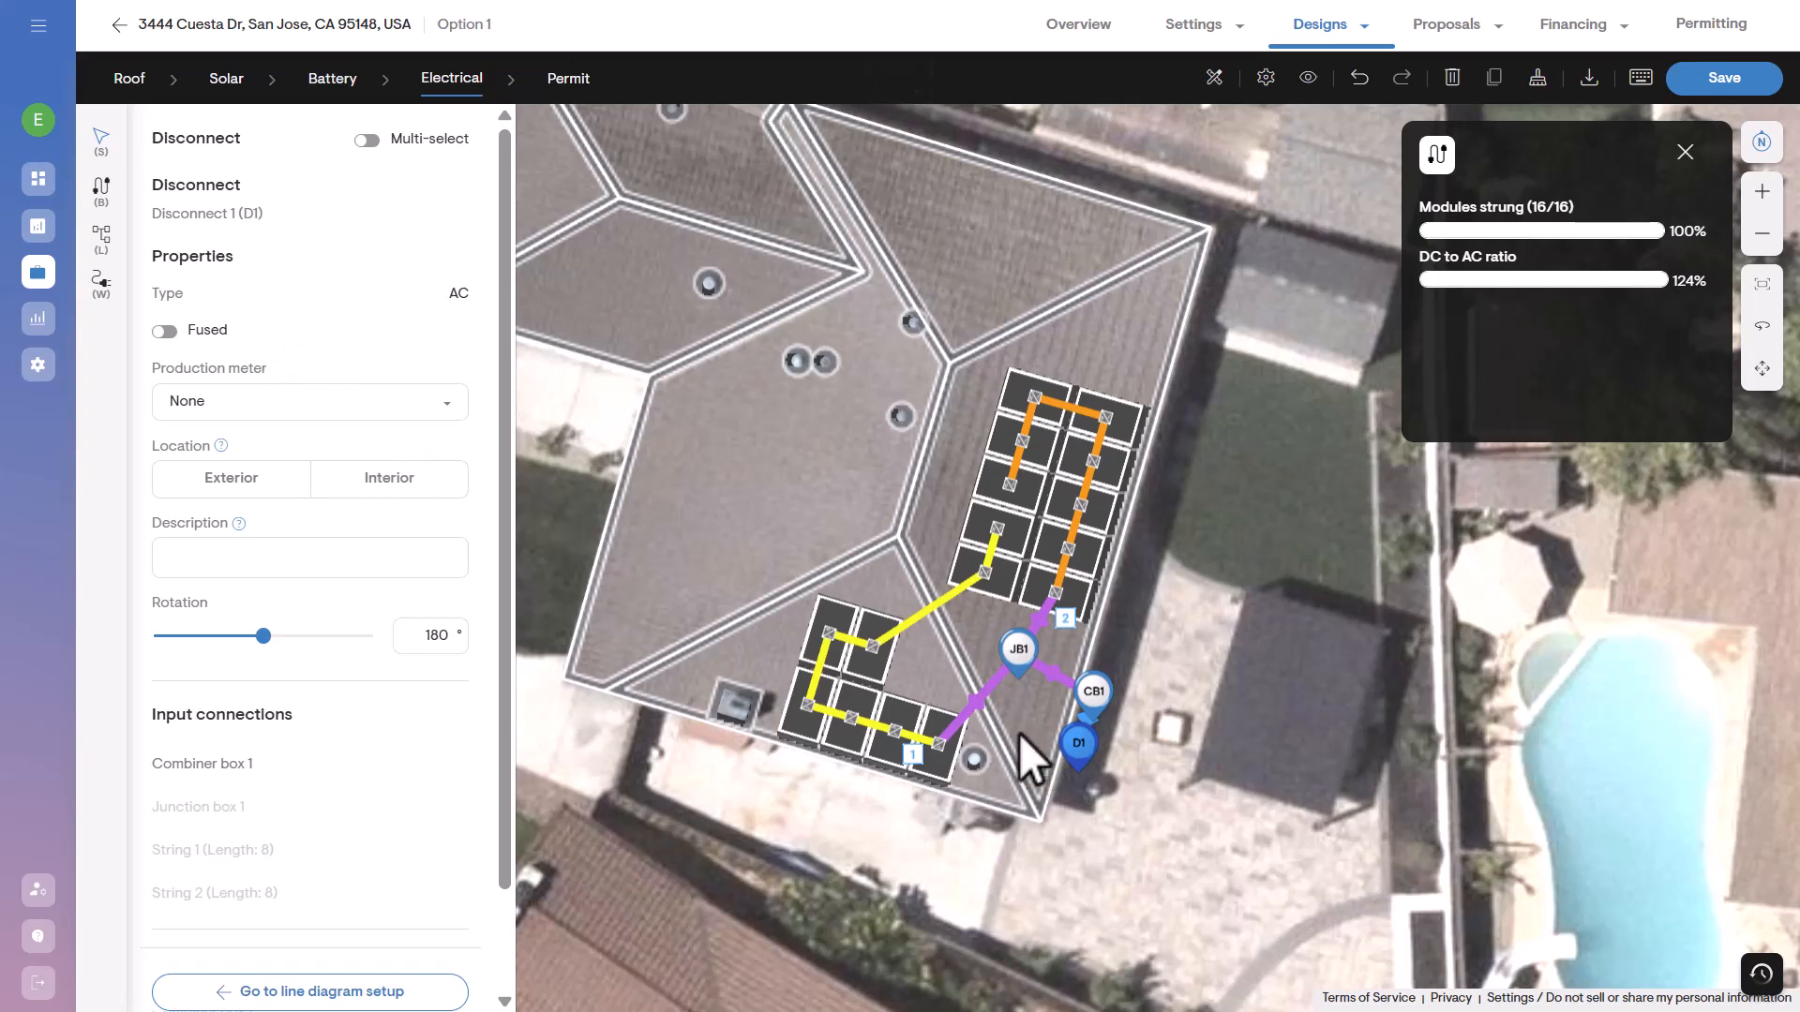
pyautogui.click(321, 991)
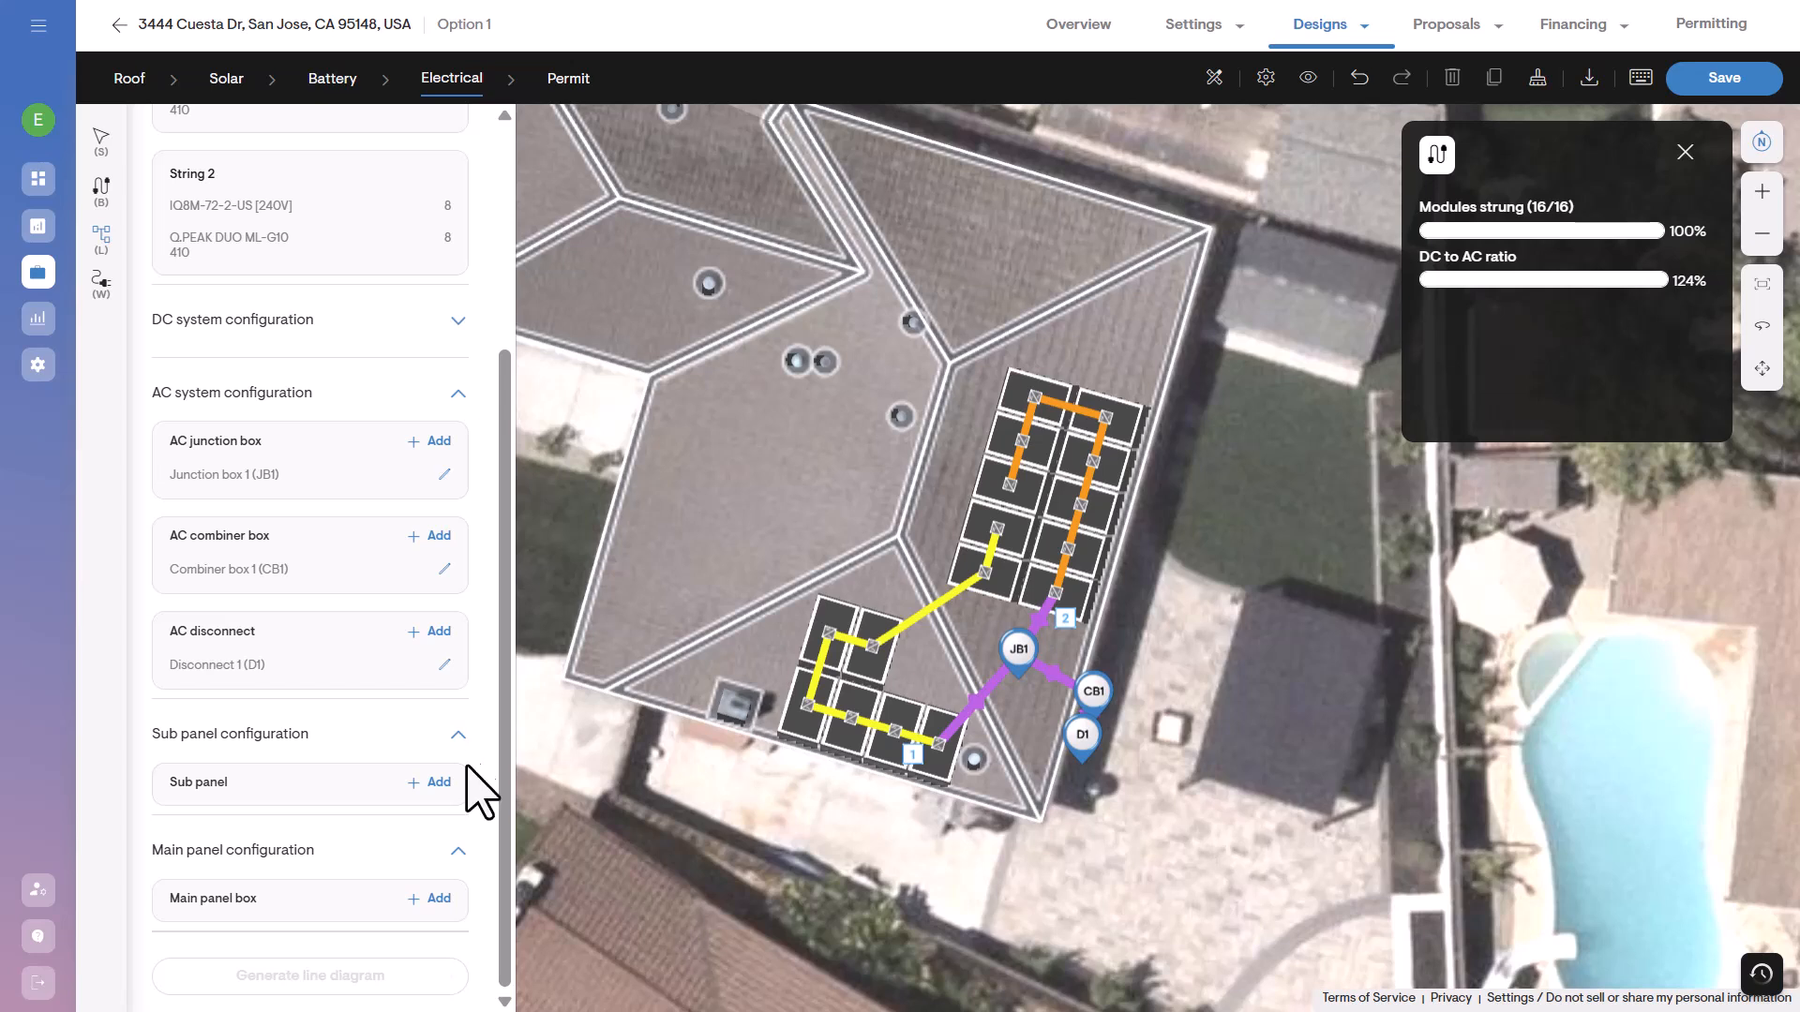
# Add a main panel box directly below the AC disconnect and fill in its meter number.
pyautogui.click(437, 899)
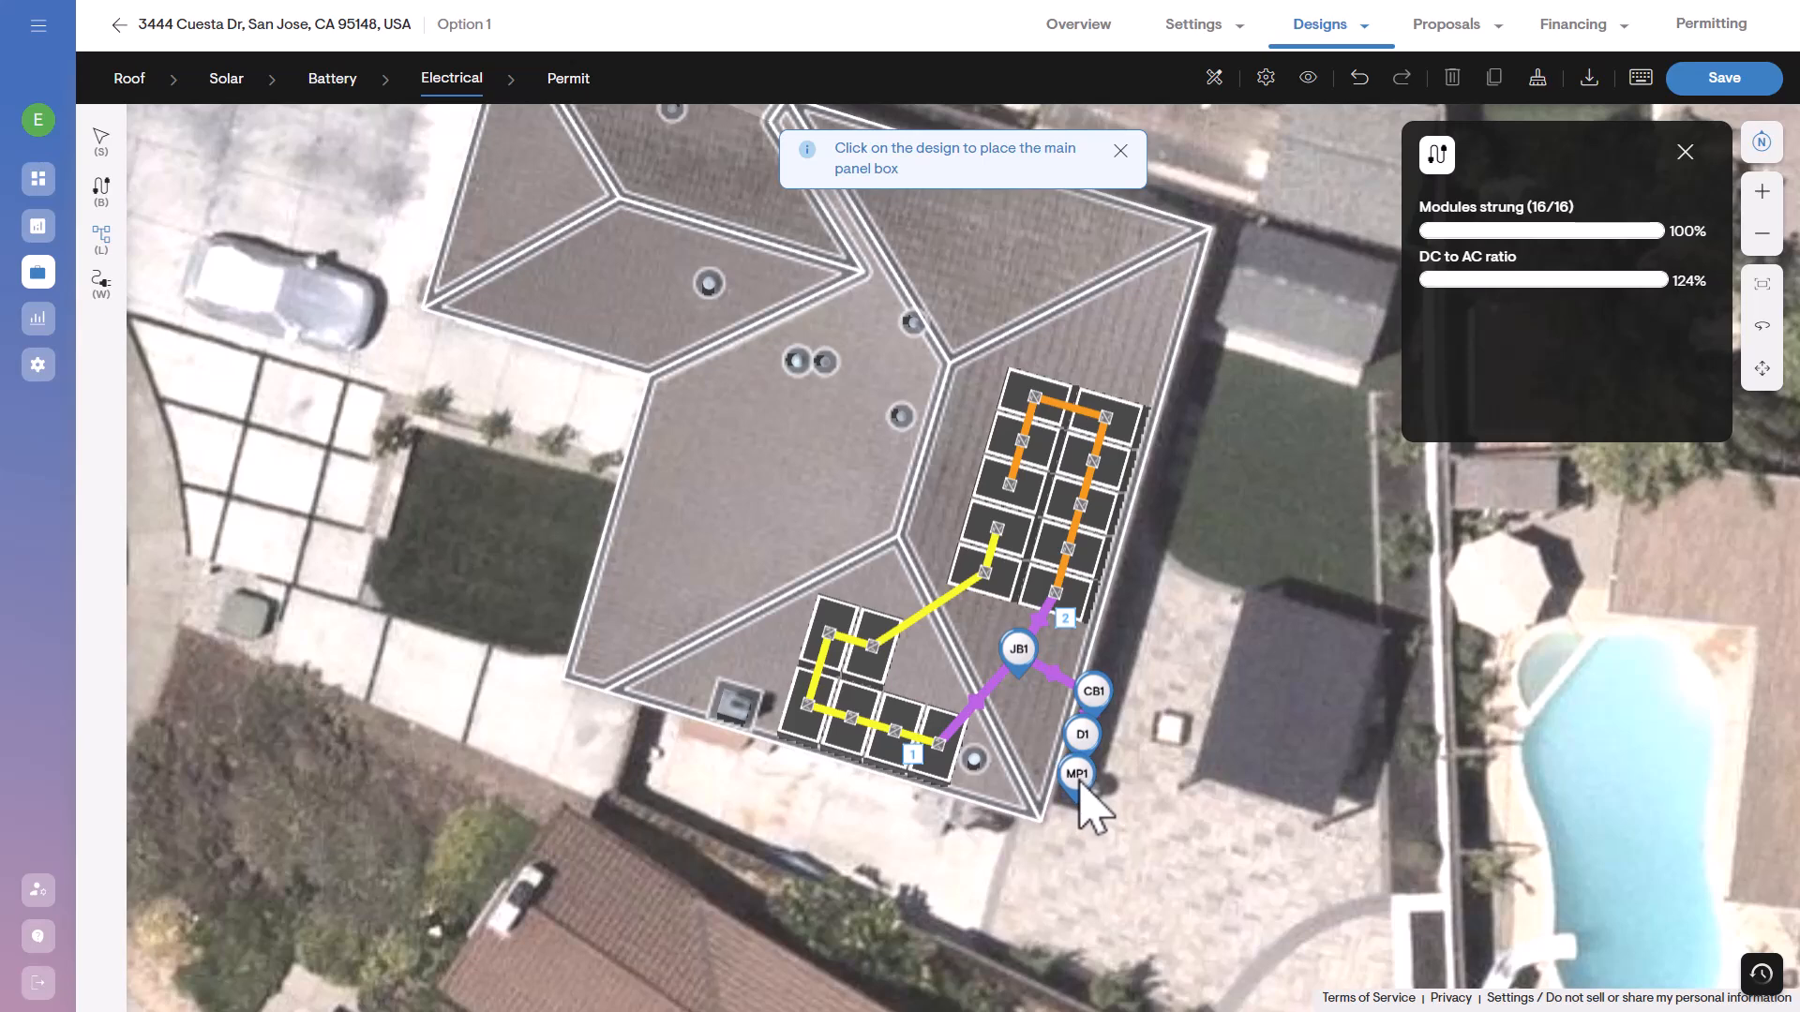
pyautogui.click(1080, 785)
pyautogui.click(321, 328)
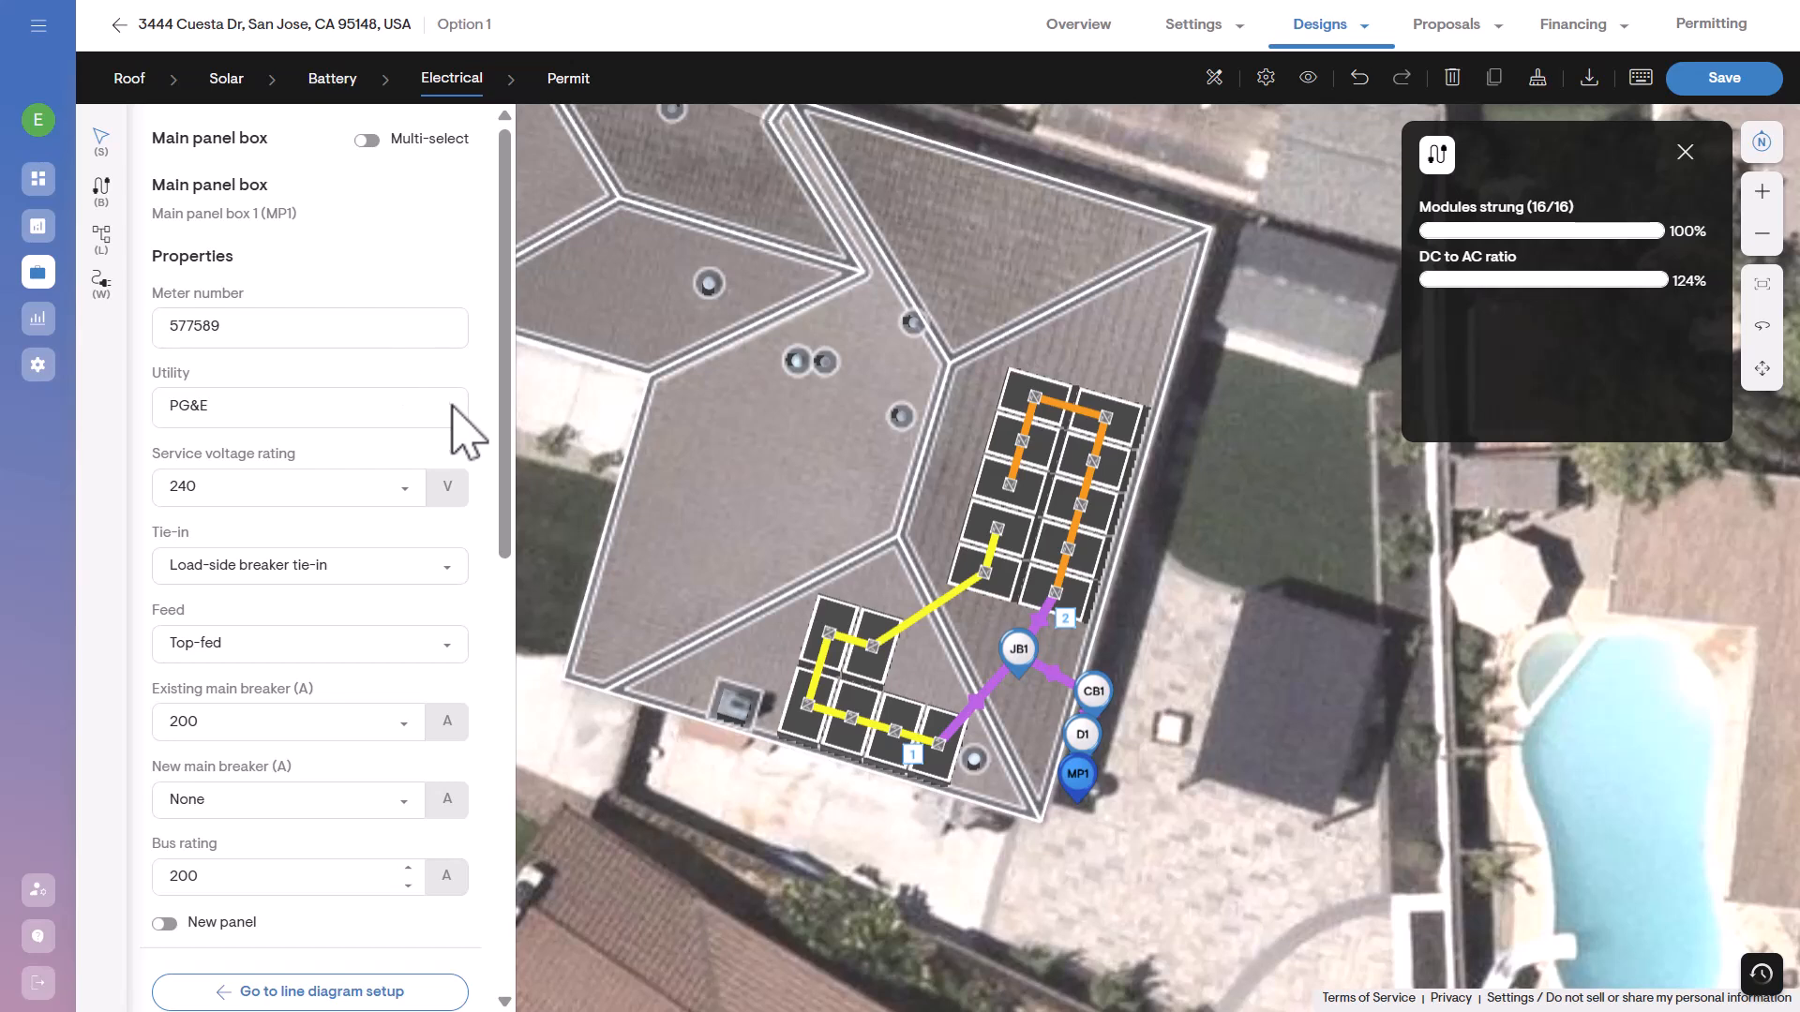
# Set the main panel box's service voltage rating to 240 V and its tie-in to Load-side breaker tie-in.
pyautogui.click(417, 491)
pyautogui.click(383, 544)
pyautogui.click(417, 566)
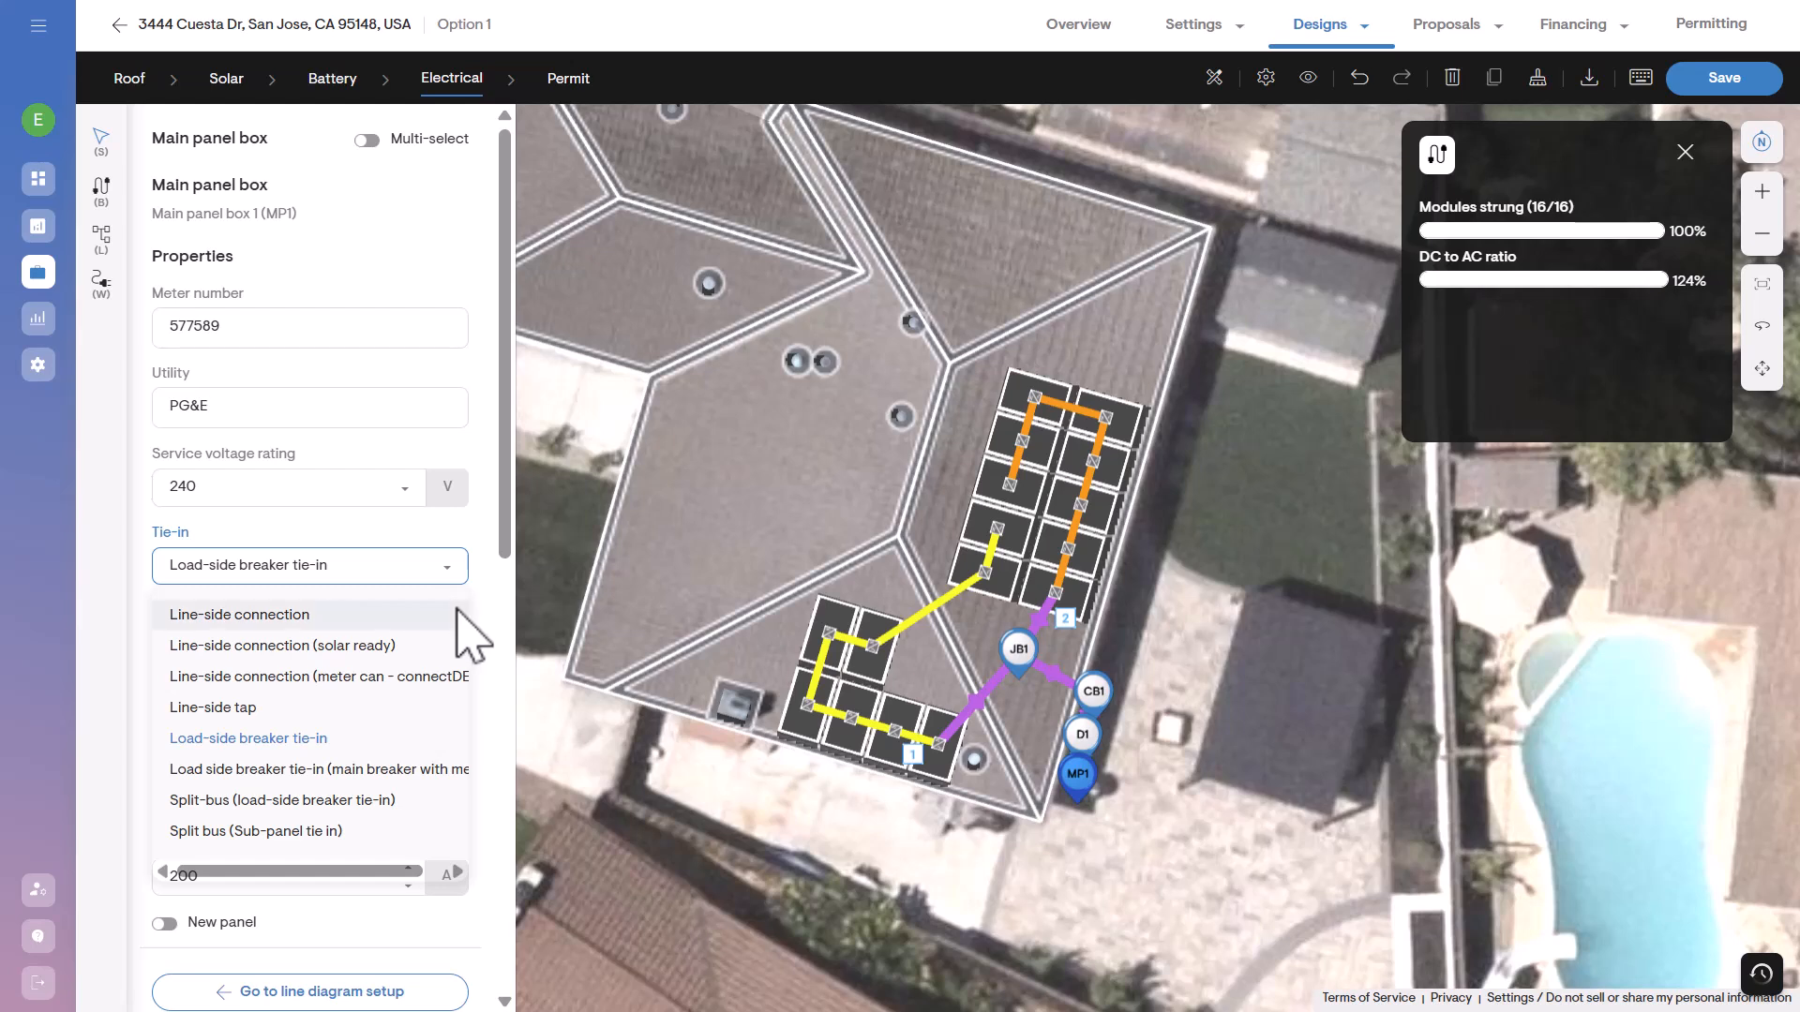
pyautogui.click(437, 743)
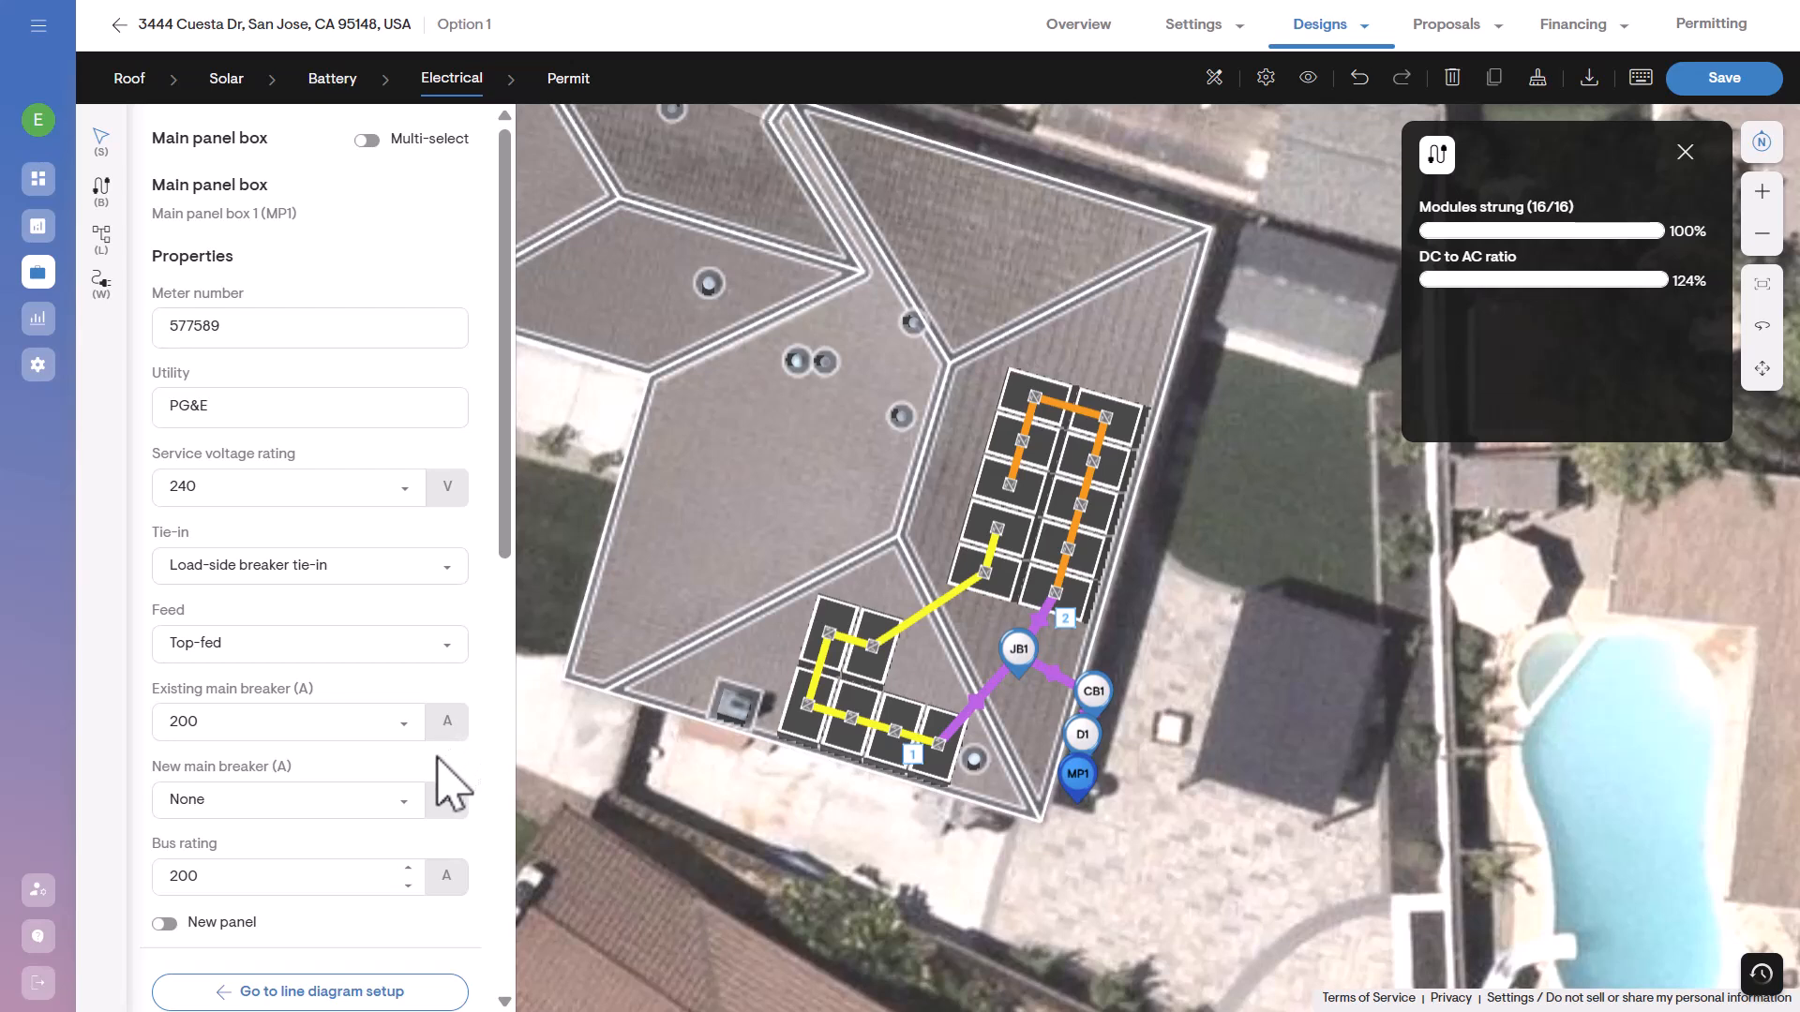
# Examine the main panel box's remaining properties, from breaker and battery options to location, rotation and input connections.
pyautogui.scroll(-2, 436, 776)
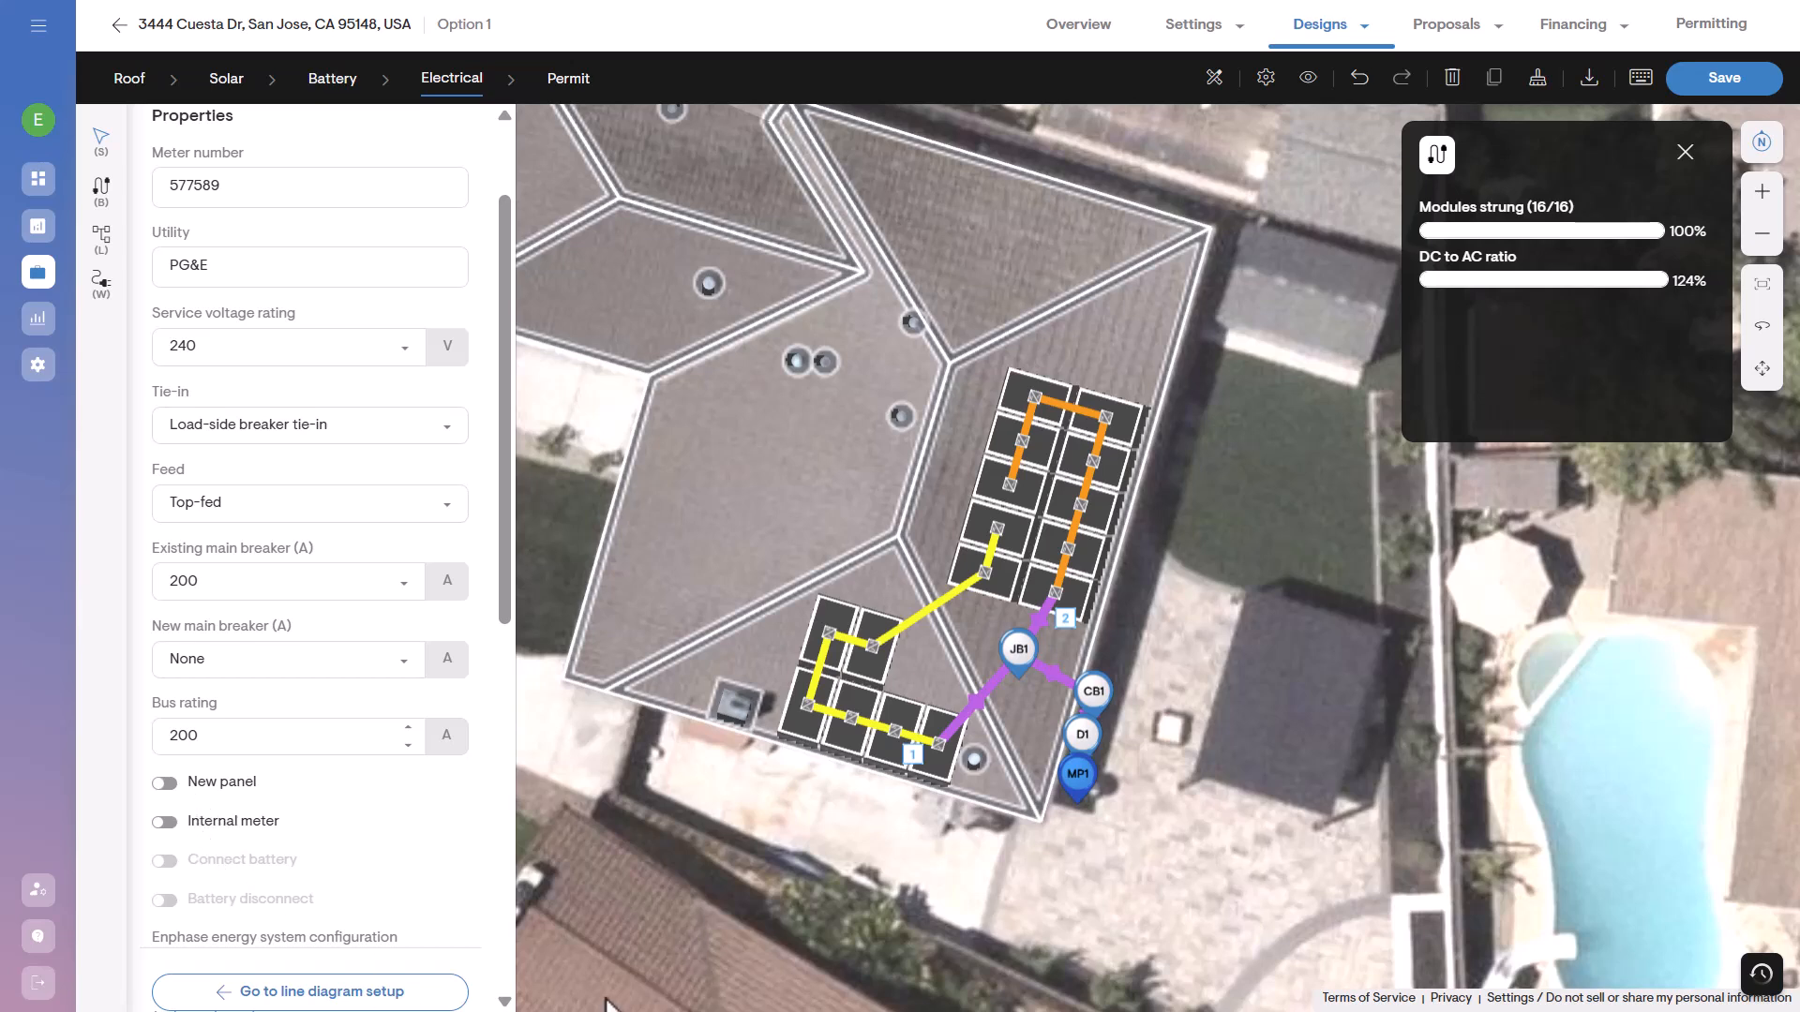
pyautogui.scroll(-2, 393, 835)
pyautogui.scroll(-1, 403, 839)
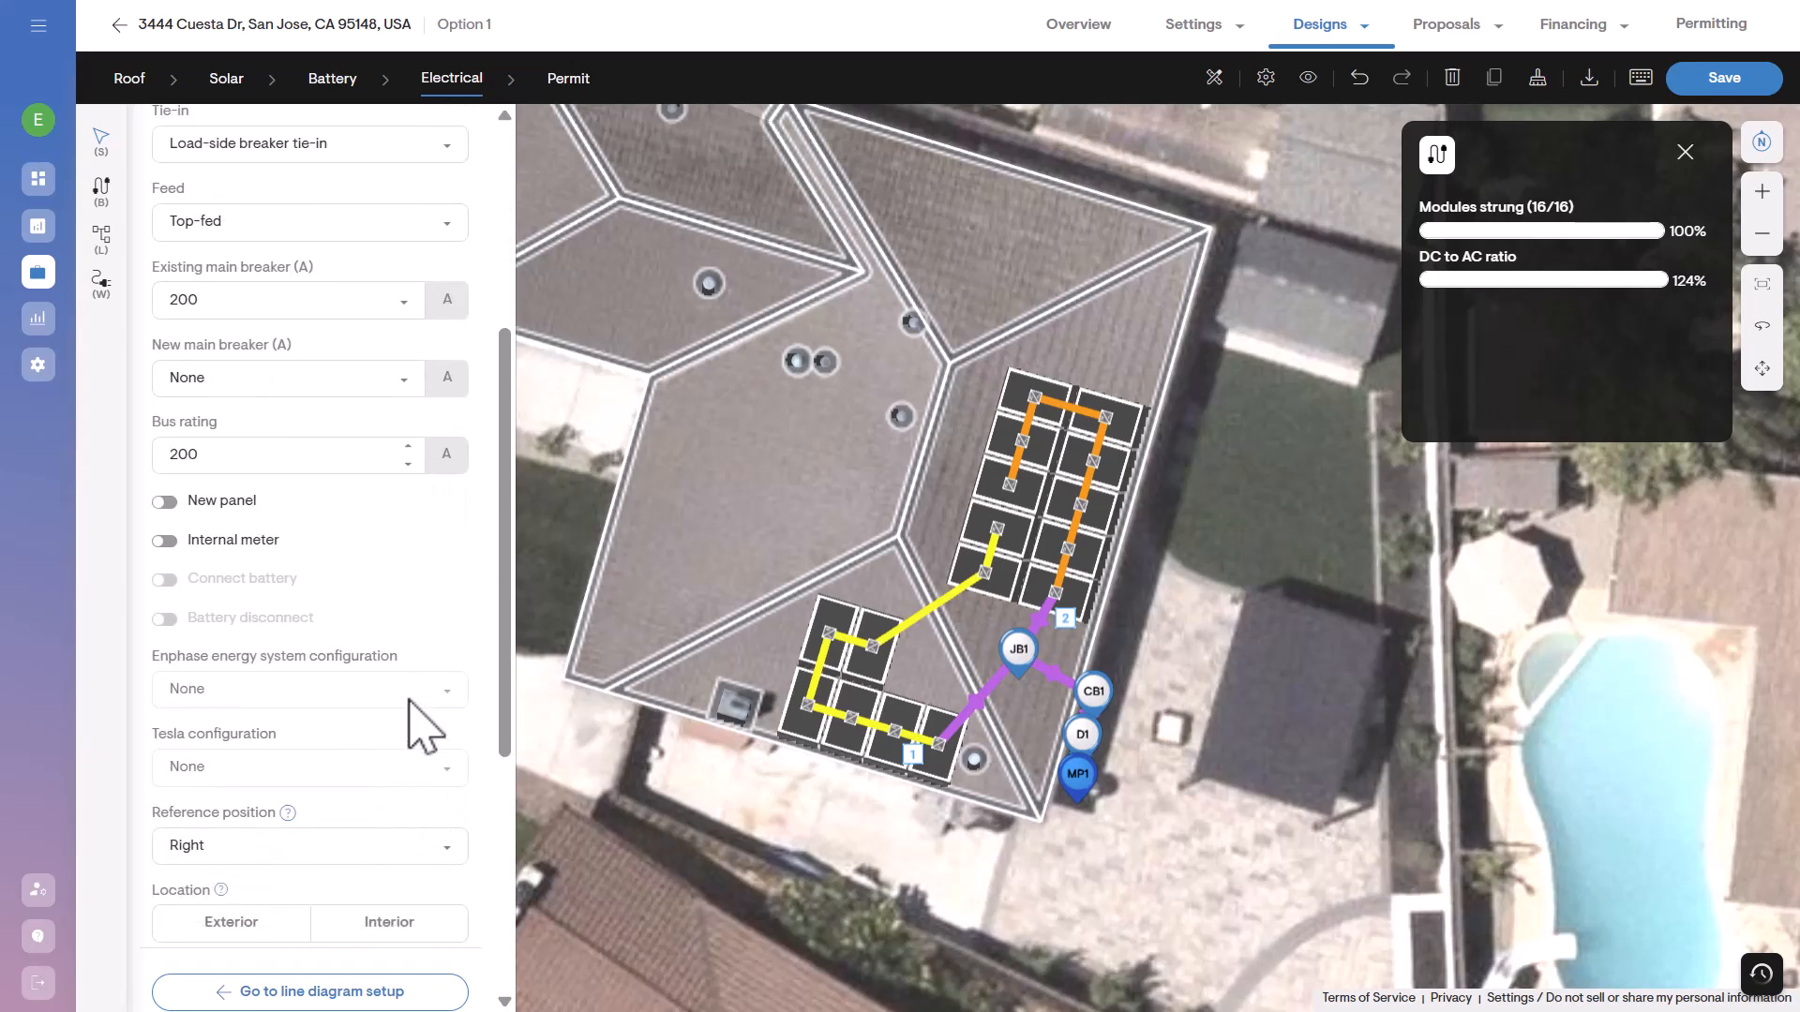
pyautogui.scroll(-2, 473, 731)
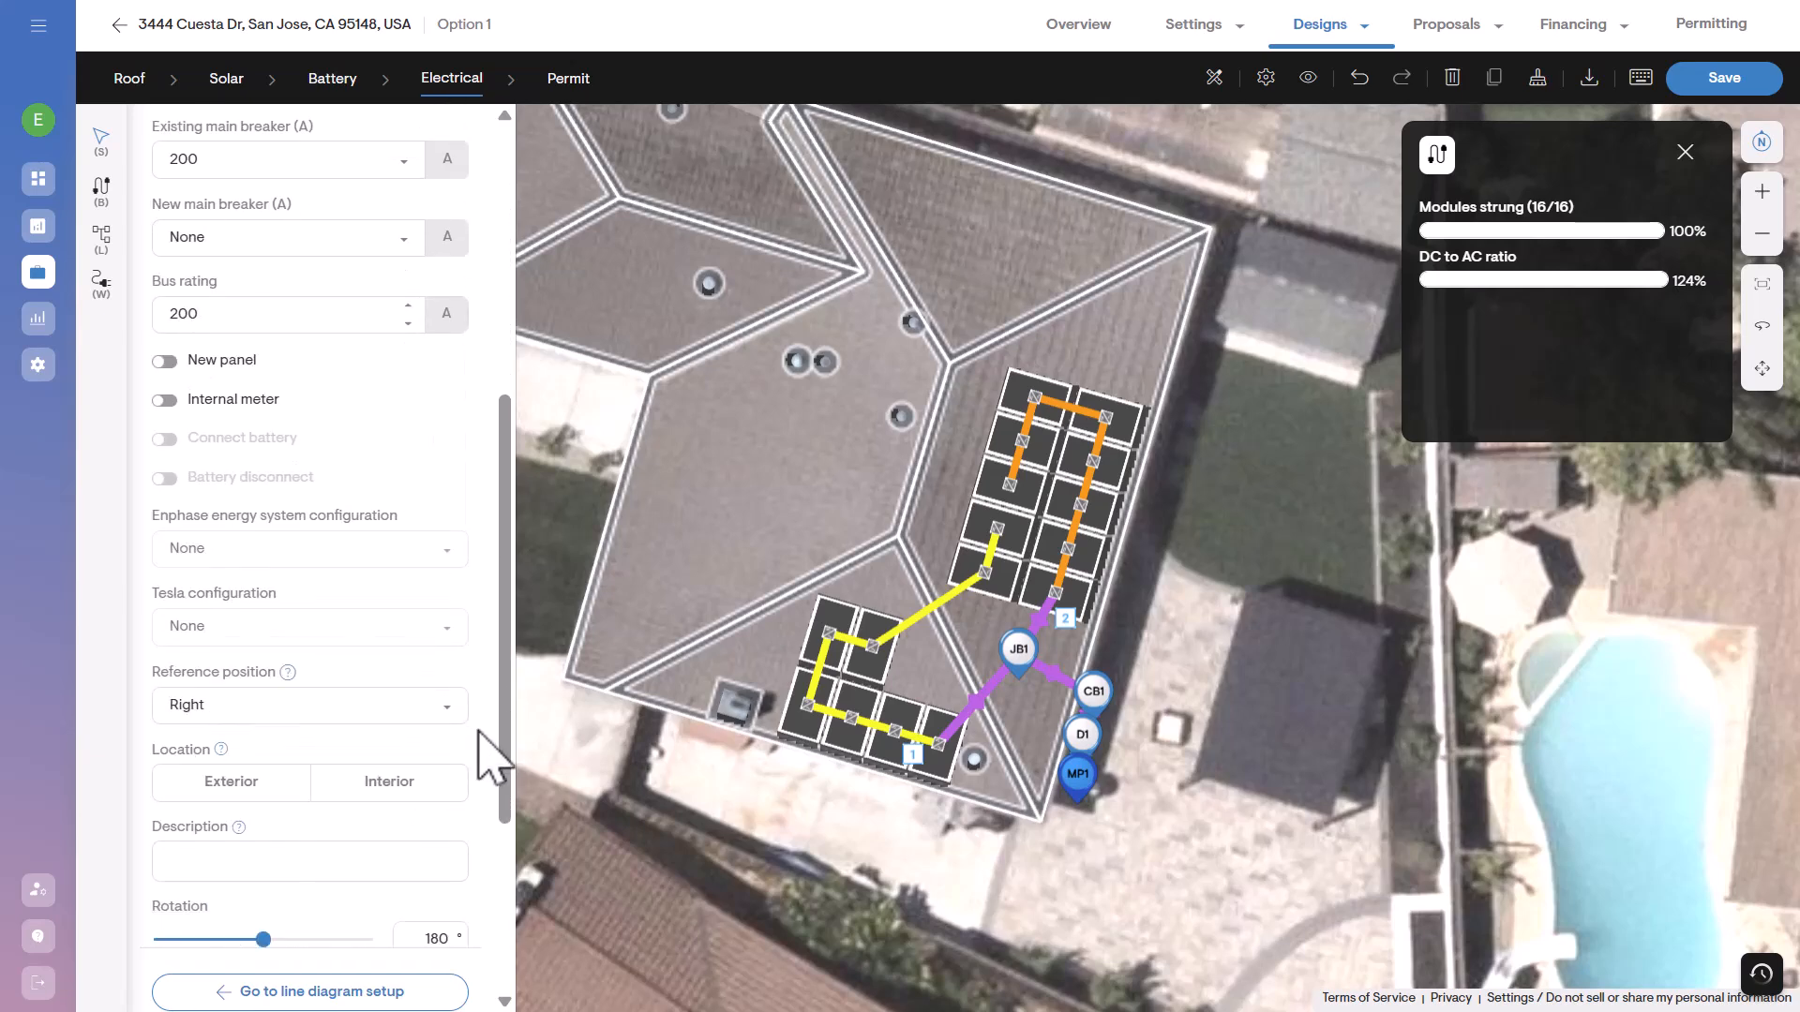
pyautogui.scroll(-3, 478, 736)
pyautogui.scroll(-1, 487, 739)
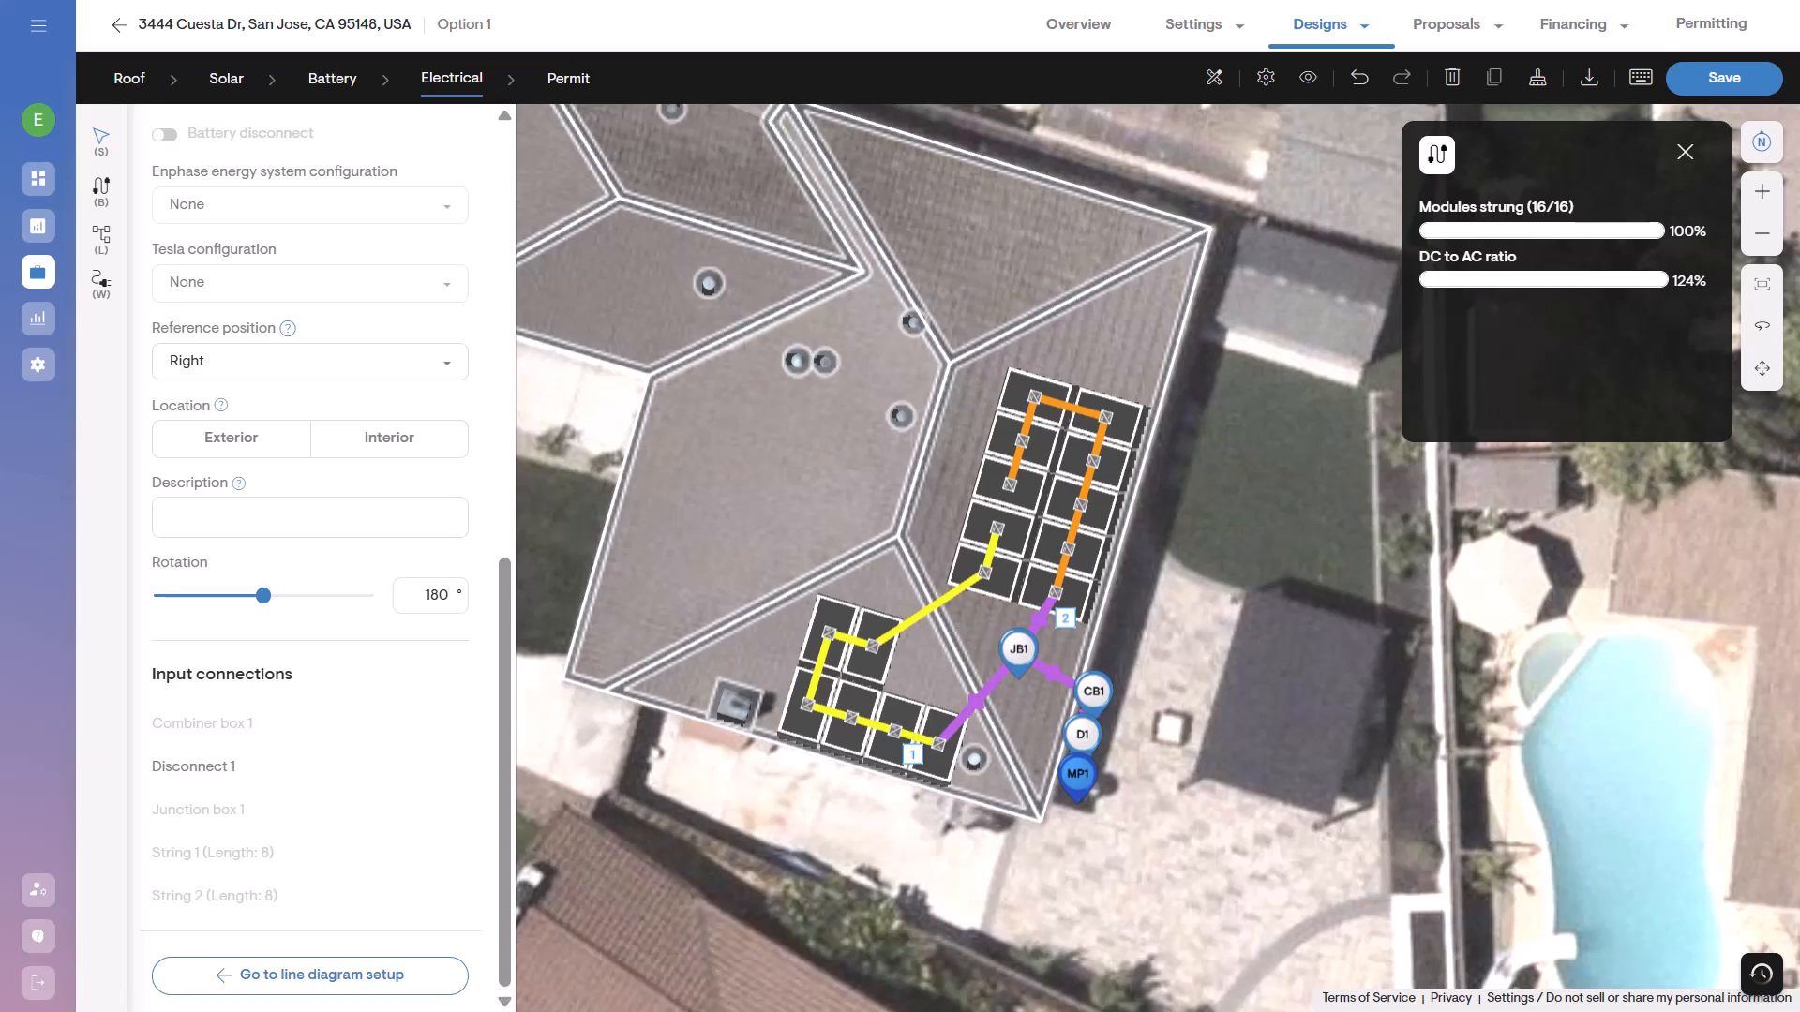
# Return to the line diagram setup, generate the line diagram and expand it to full view.
pyautogui.press('l')
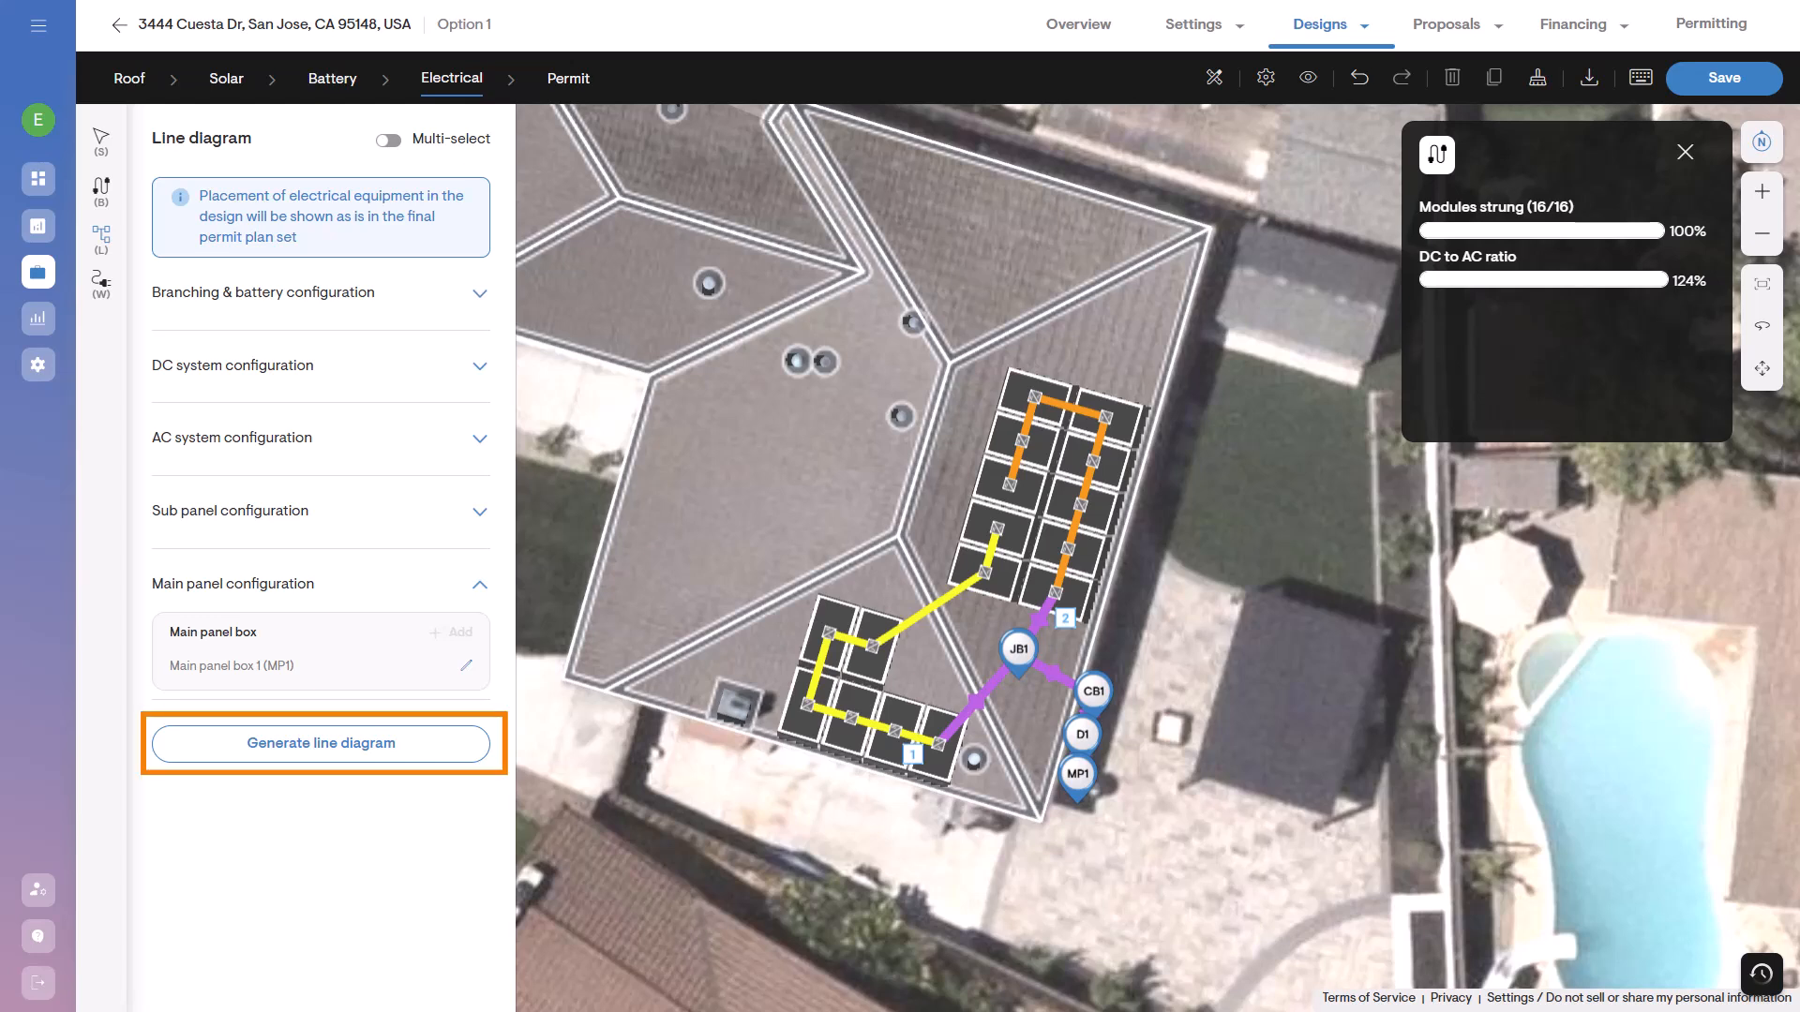
pyautogui.click(380, 747)
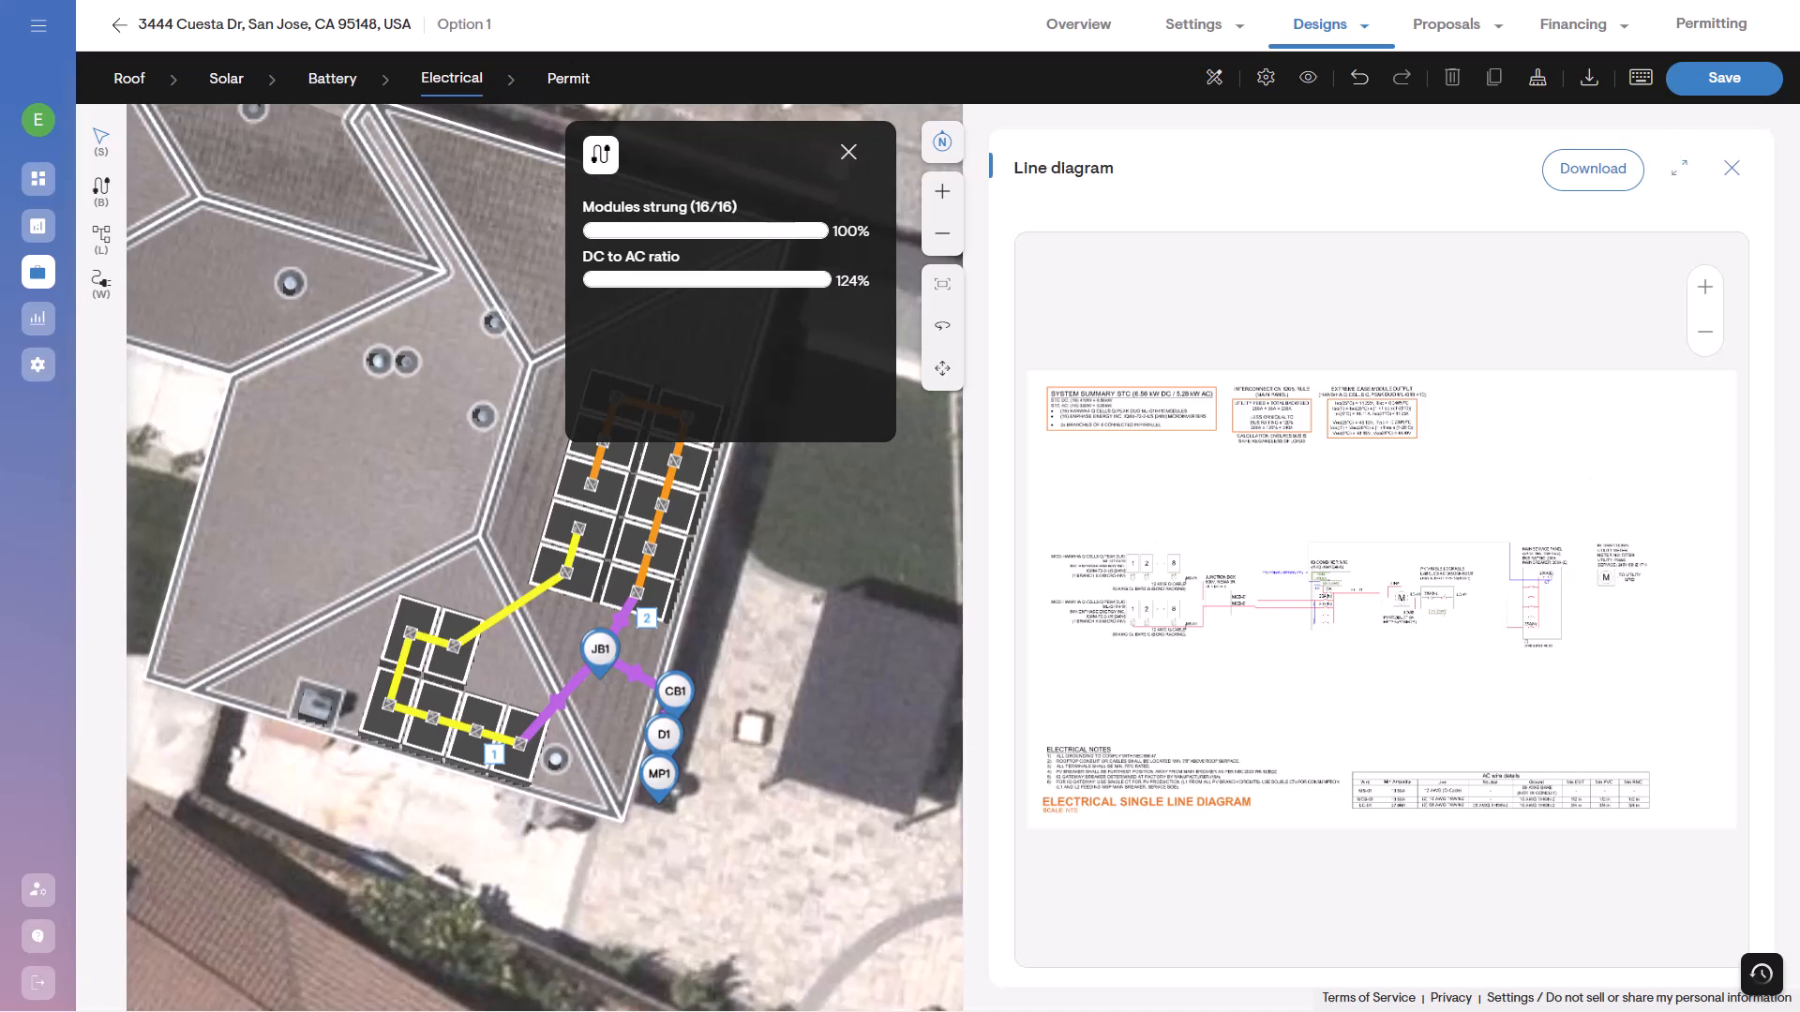
pyautogui.click(1679, 170)
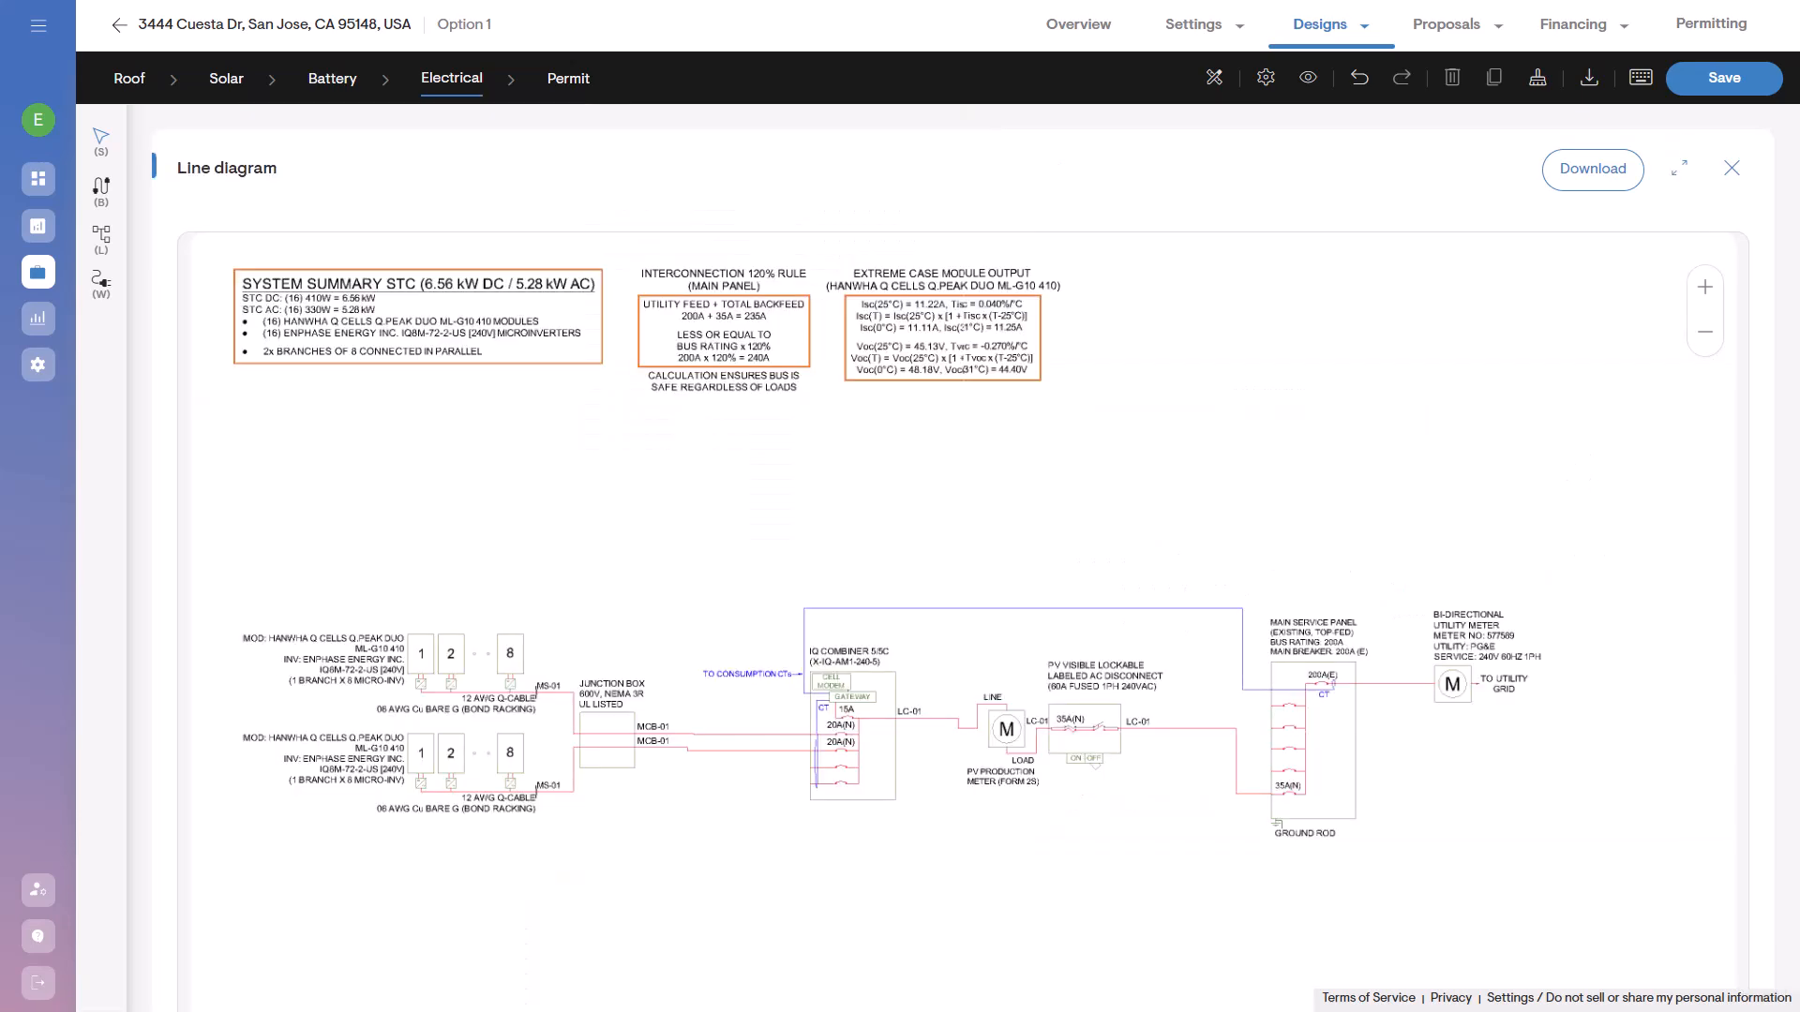